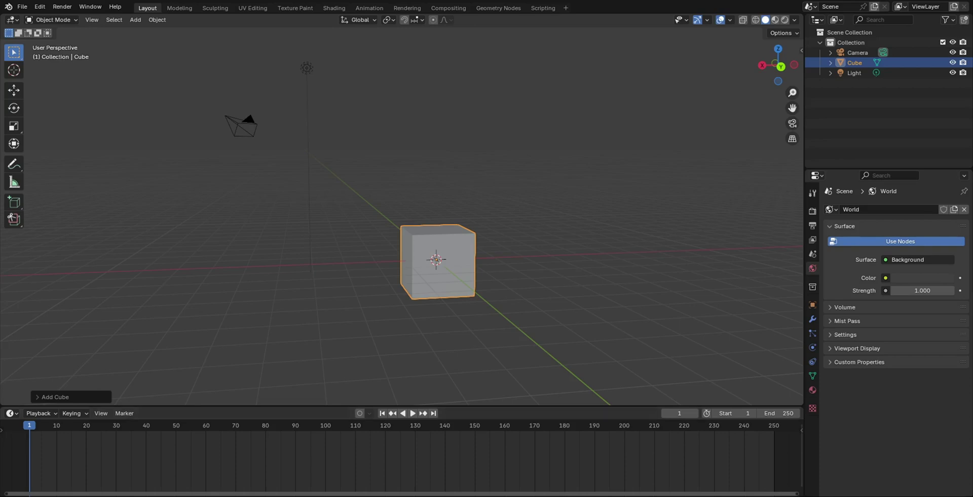
Step: Switch to the Shading workspace with the cube selected
scroll(149, 109, up, 1)
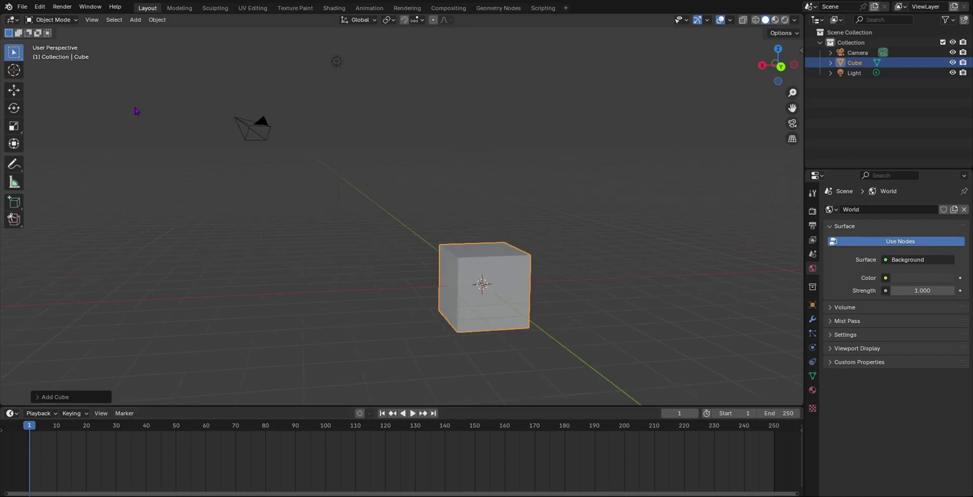
middle_drag(440, 227, 486, 248)
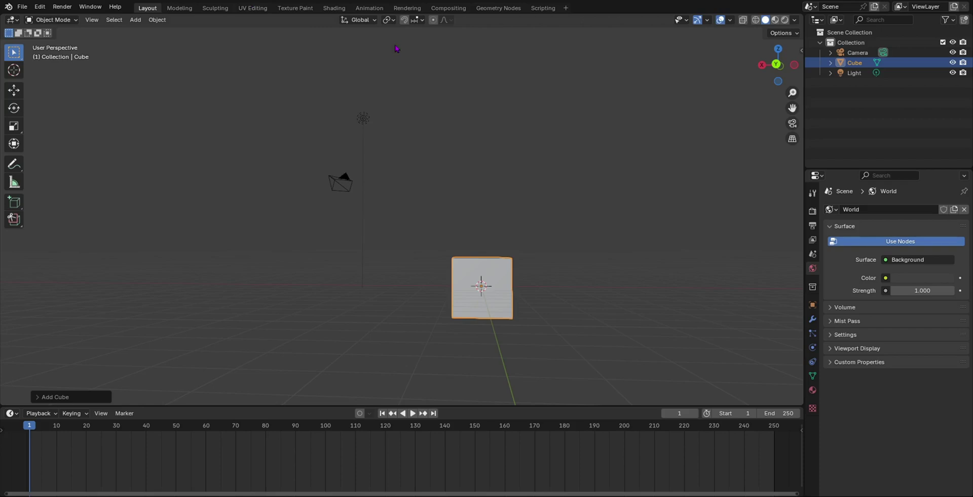
click(334, 8)
middle_drag(434, 135, 441, 131)
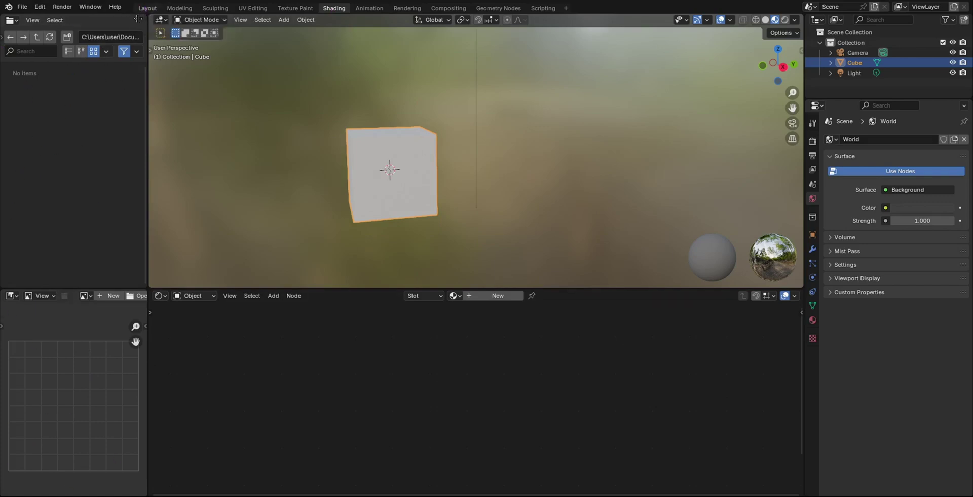
Step: Close the file browser and image editor areas, leaving the 3D viewport above a full-width, slightly taller shader editor
drag(137, 19, 122, 47)
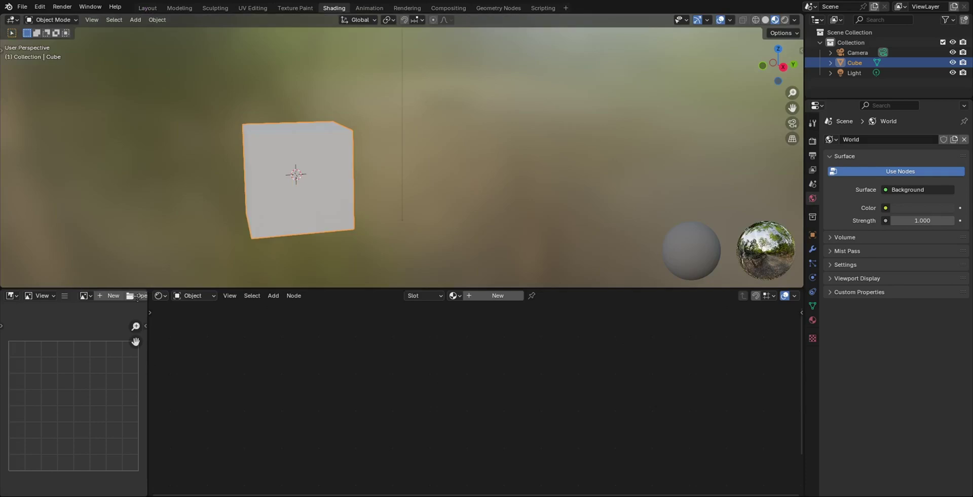
drag(146, 290, 142, 353)
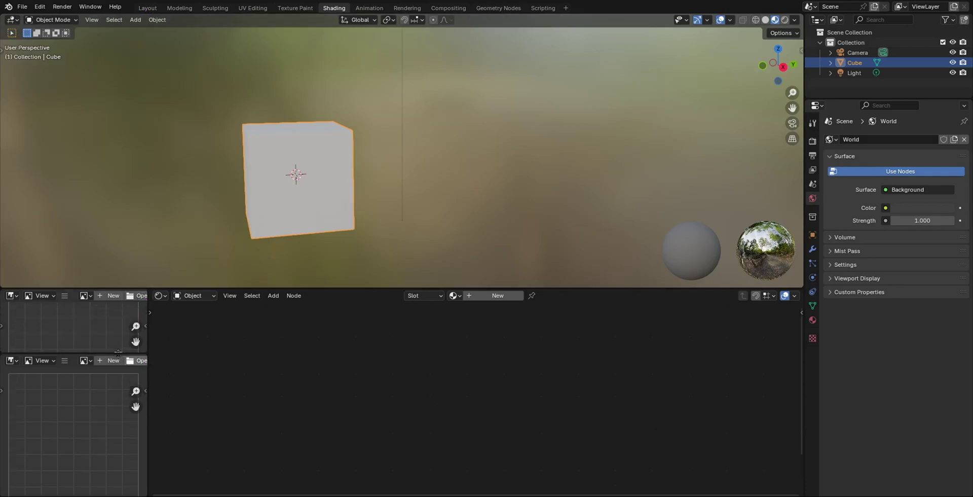
drag(144, 291, 83, 324)
drag(149, 291, 127, 322)
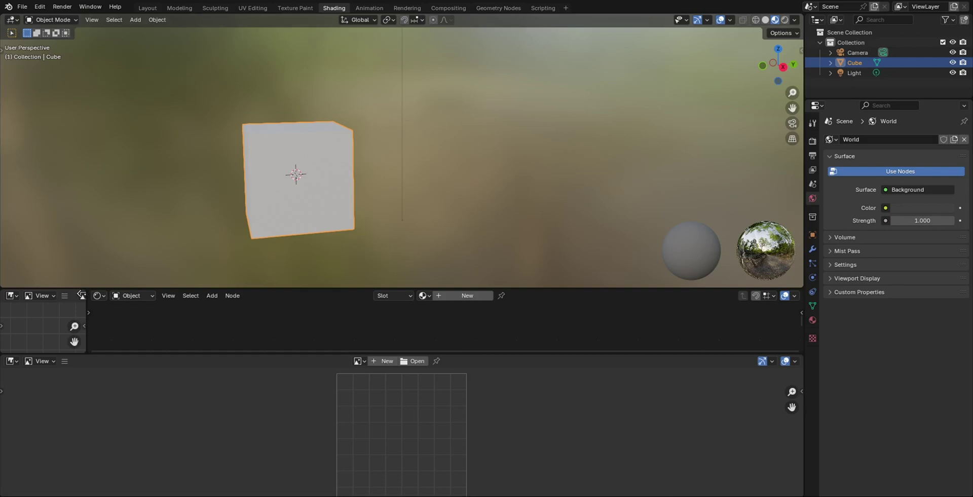
drag(80, 293, 31, 296)
drag(4, 352, 15, 378)
drag(271, 288, 321, 277)
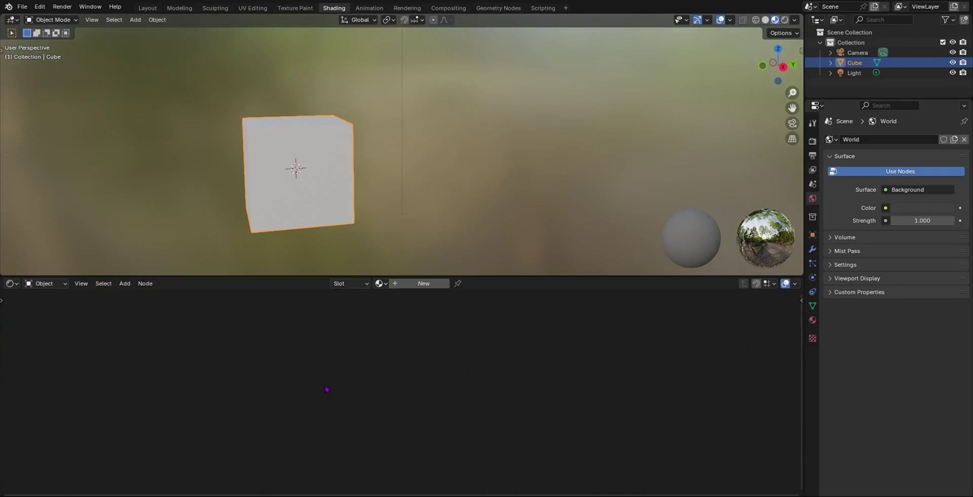
Step: Create a new material on the cube and set its base color to fully saturated red, about hue 0.999 and value 0.800
middle_drag(310, 184, 303, 217)
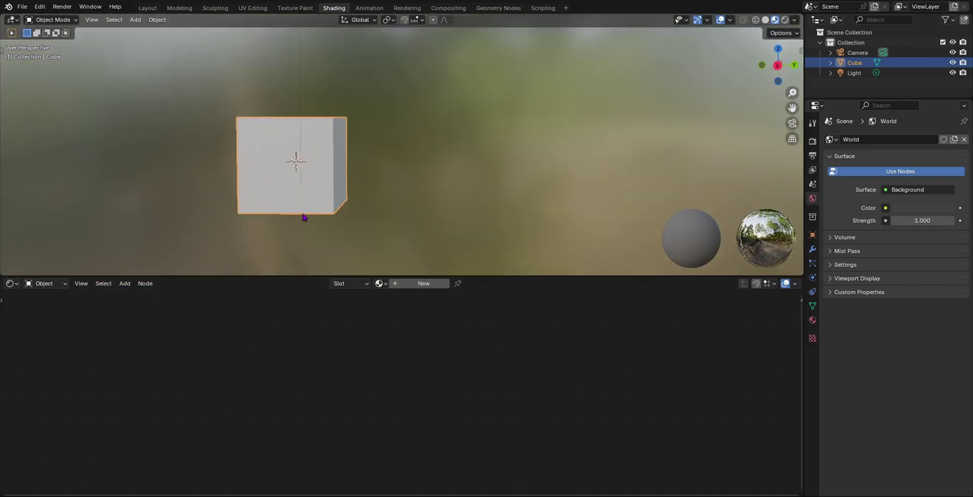
click(416, 284)
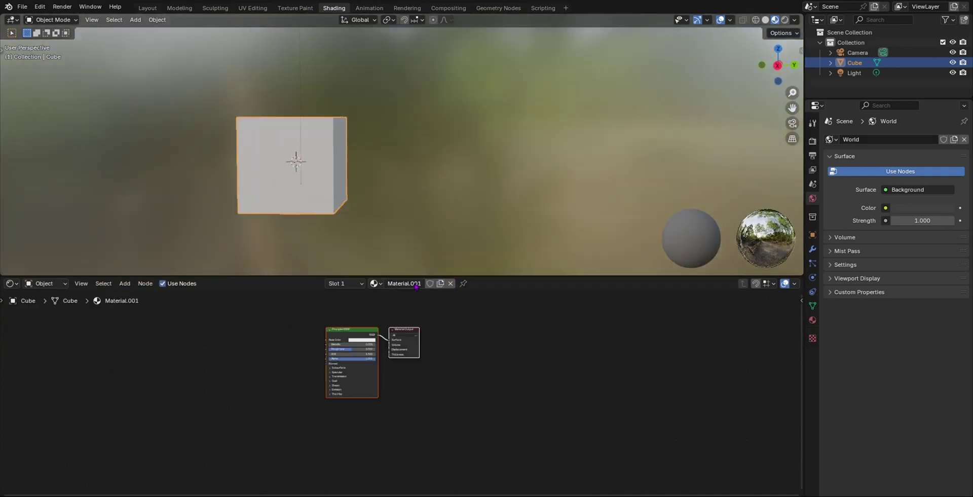
scroll(355, 355, up, 4)
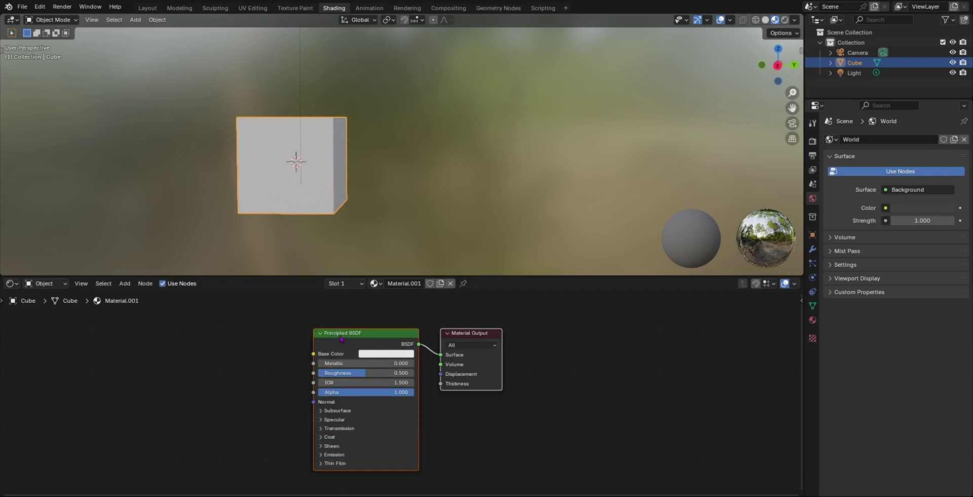
middle_drag(294, 187, 330, 178)
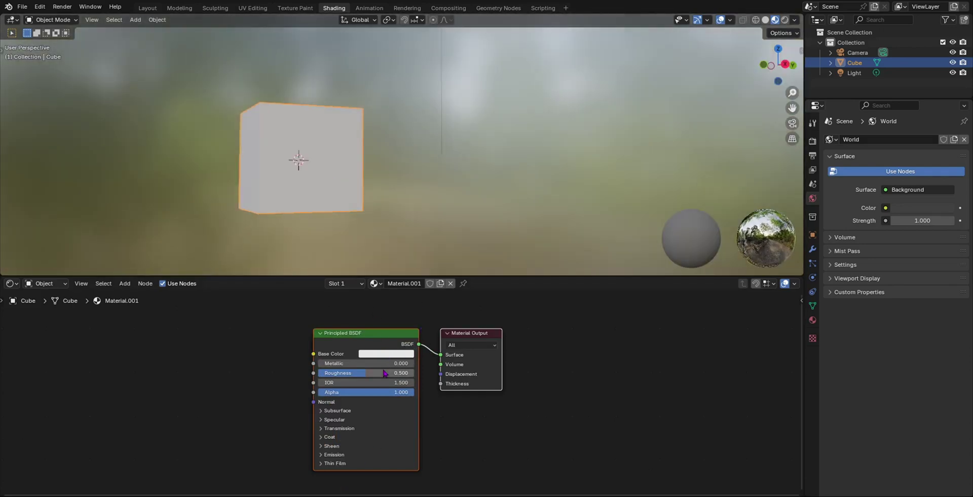
click(395, 354)
drag(400, 258, 402, 292)
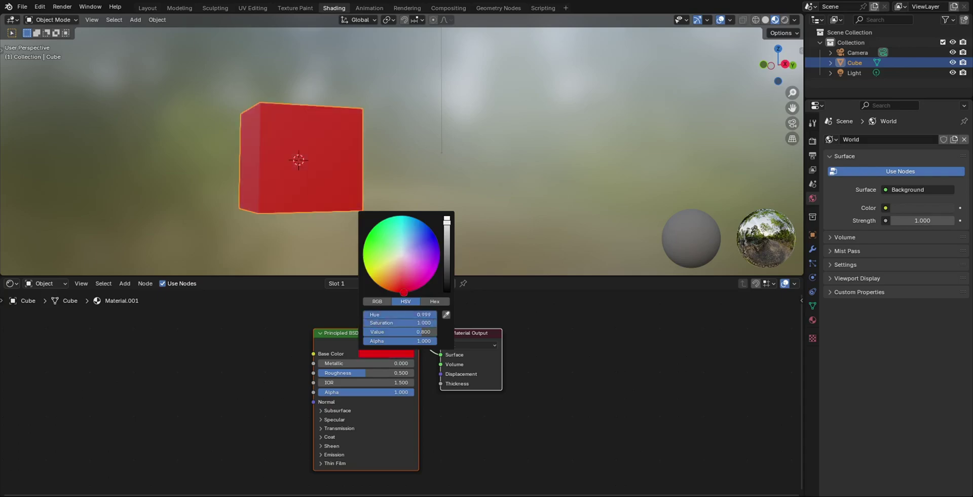
middle_drag(185, 174, 214, 183)
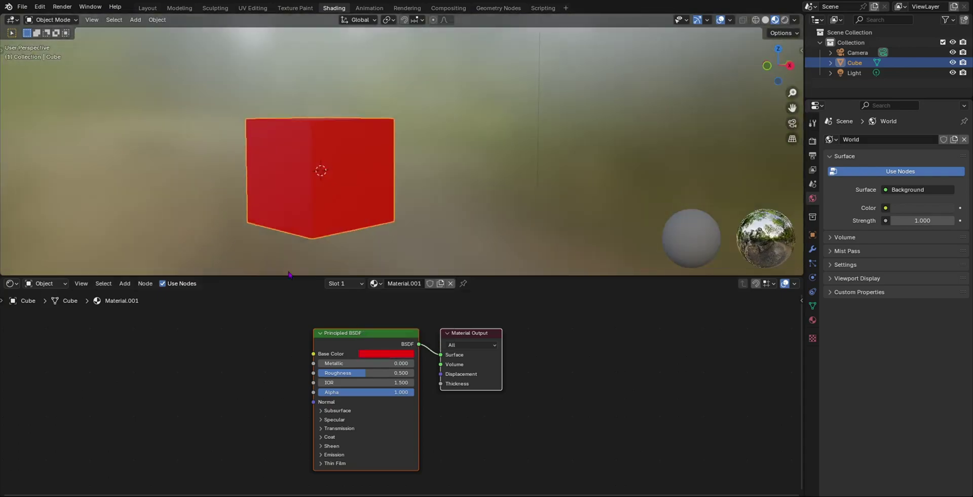
Step: Try raising the red material's metallic value and return it to 0
drag(334, 365, 413, 364)
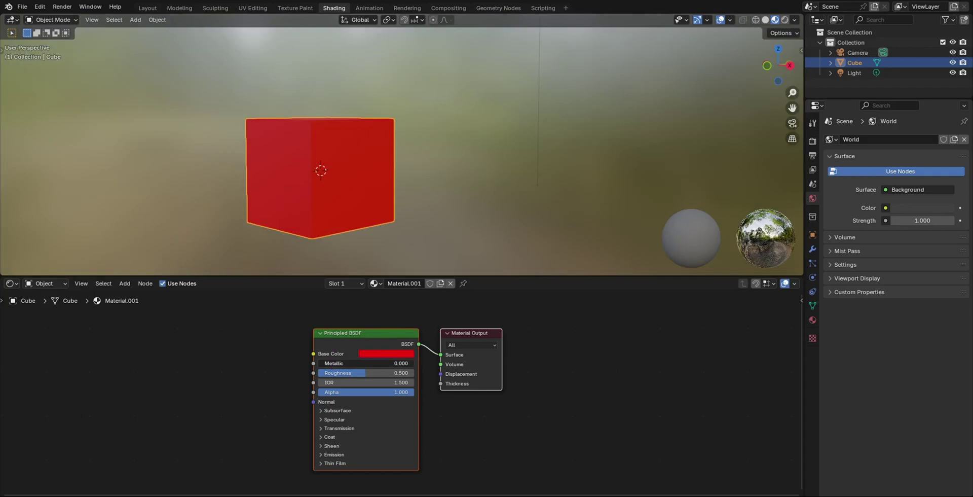
middle_drag(393, 267, 380, 203)
drag(363, 363, 319, 376)
middle_drag(342, 168, 324, 158)
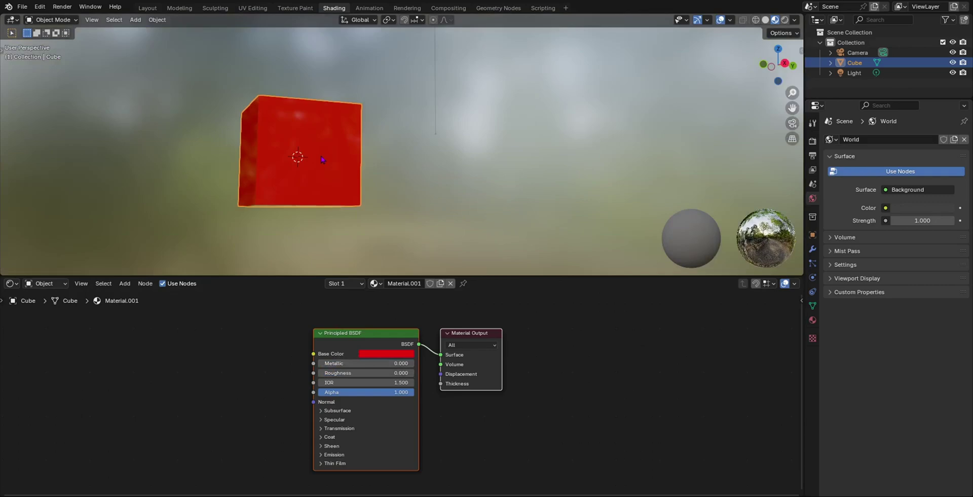
Step: Try high and zero roughness on the material, checking the cube's reflections, and set roughness back to 0.5
drag(353, 373, 414, 373)
middle_drag(352, 188, 365, 212)
drag(361, 374, 319, 373)
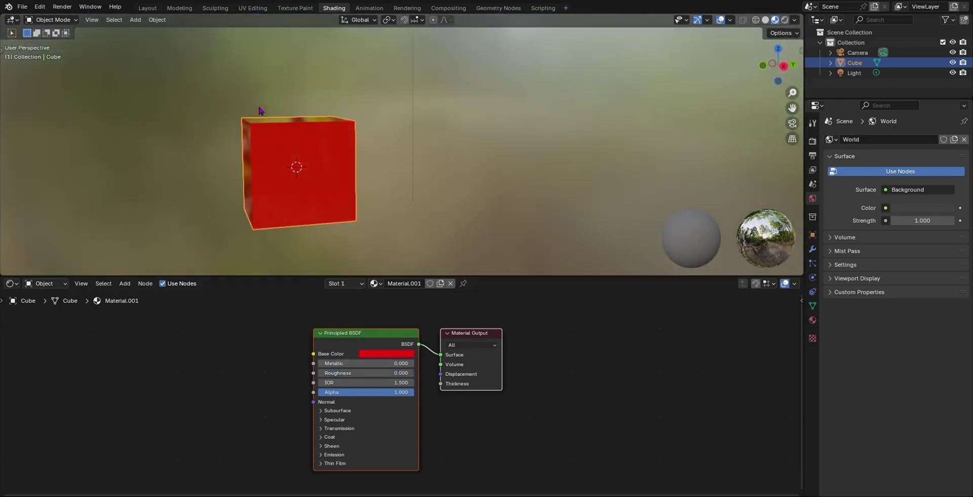
middle_drag(304, 213, 244, 85)
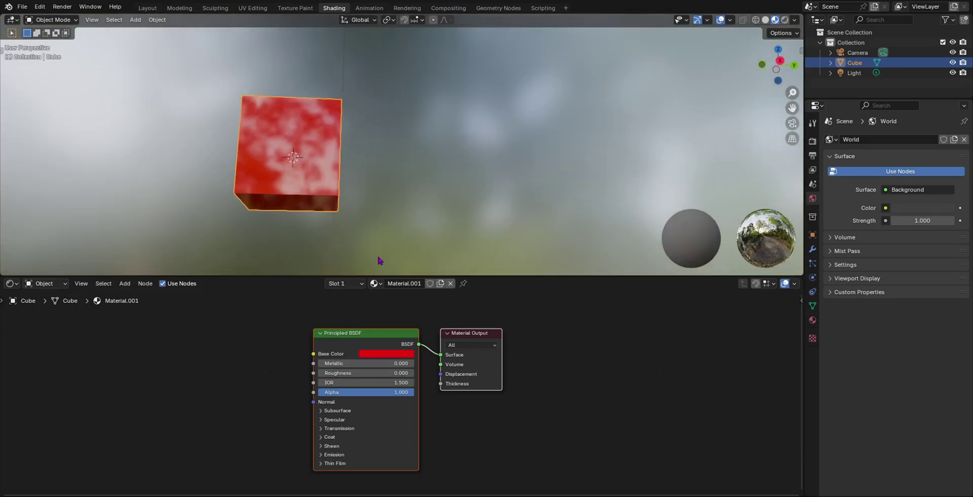
drag(343, 373, 365, 372)
click(340, 372)
text(.5)
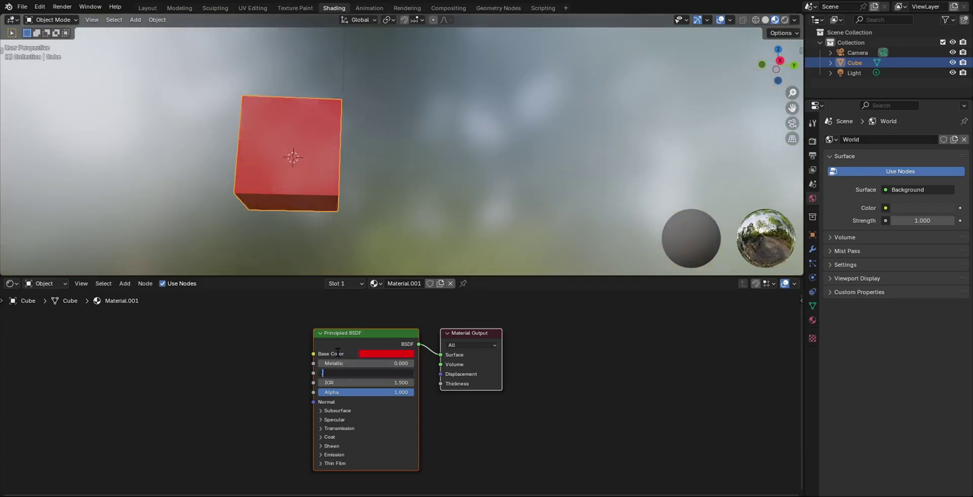
key(Return)
middle_drag(266, 192, 318, 216)
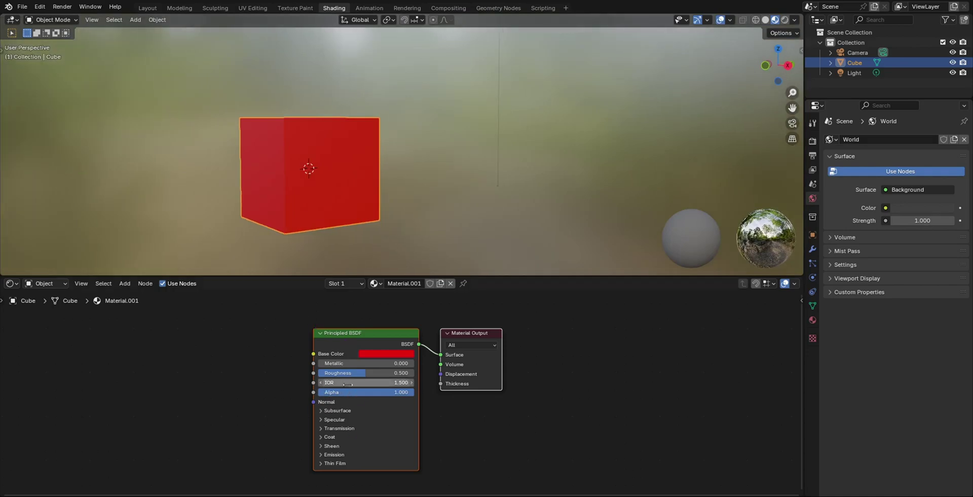
Step: Set the material's IOR to 1.000, and try an alpha of 0.418 before restoring alpha to 1.000
mouse_move(353, 383)
mouse_down()
mouse_move(405, 383)
mouse_move(345, 382)
mouse_move(436, 383)
mouse_move(345, 382)
mouse_move(400, 392)
mouse_move(344, 392)
mouse_move(358, 392)
mouse_up()
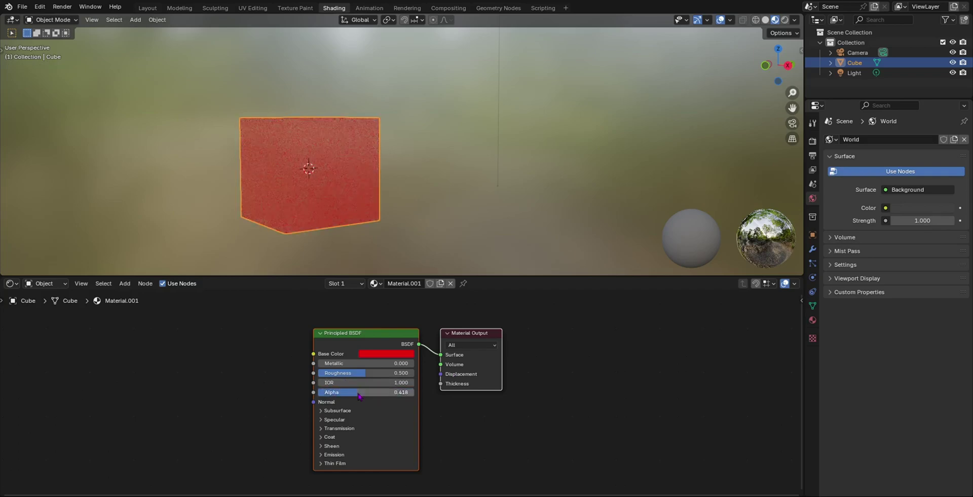
middle_drag(323, 120, 315, 139)
drag(359, 391, 420, 392)
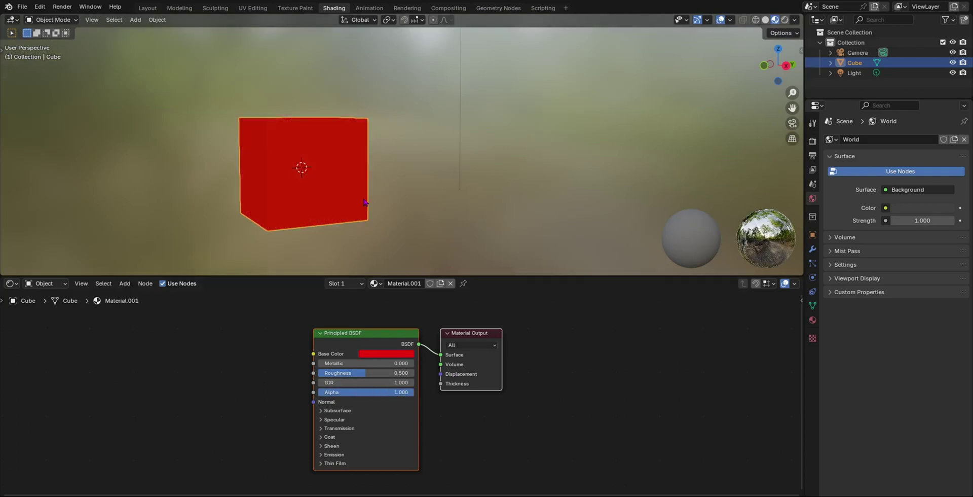
middle_drag(305, 223, 386, 186)
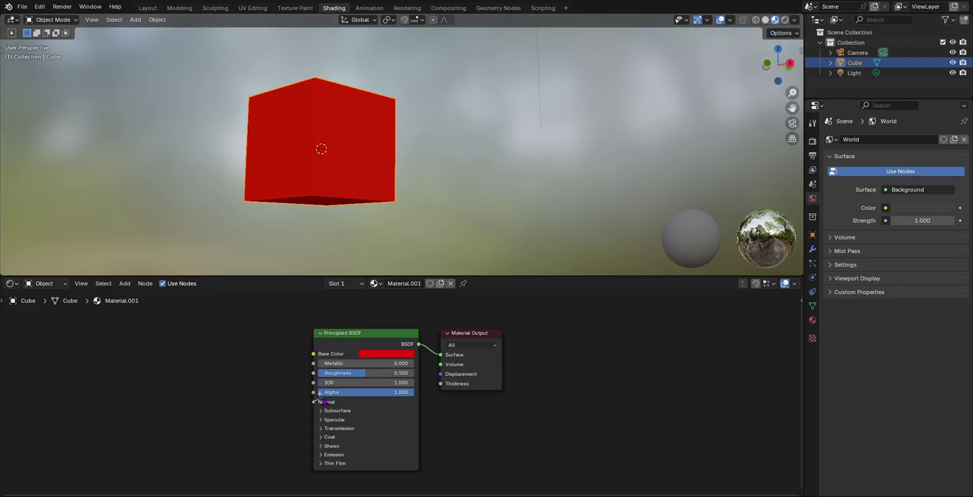
drag(312, 402, 238, 412)
click(312, 357)
scroll(313, 432, up, 3)
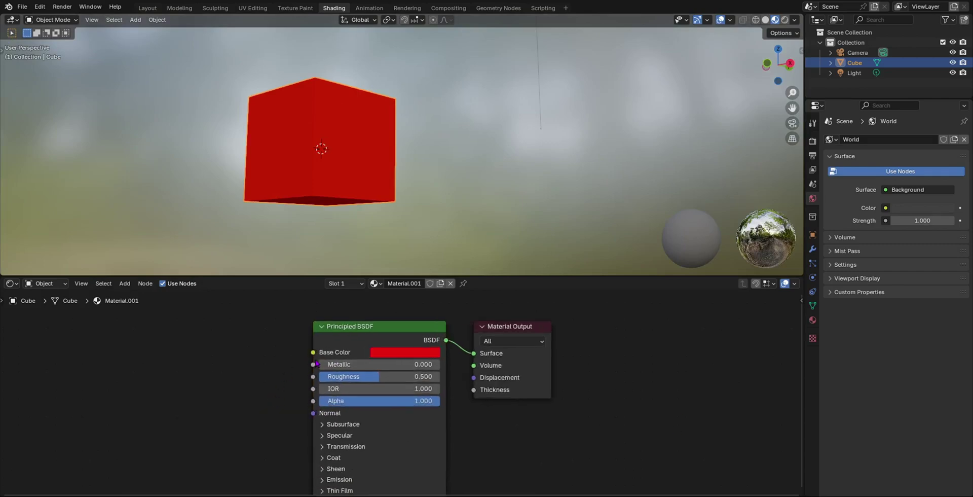
scroll(313, 433, down, 3)
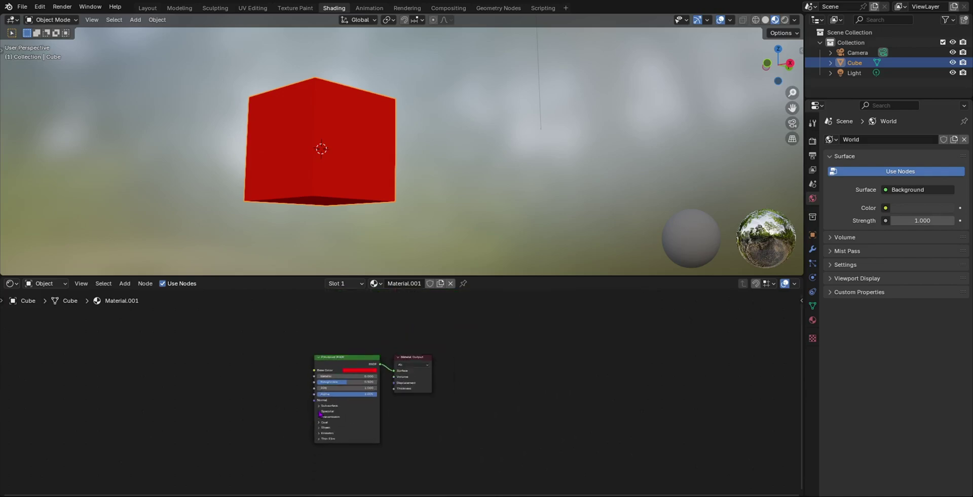
scroll(301, 413, up, 5)
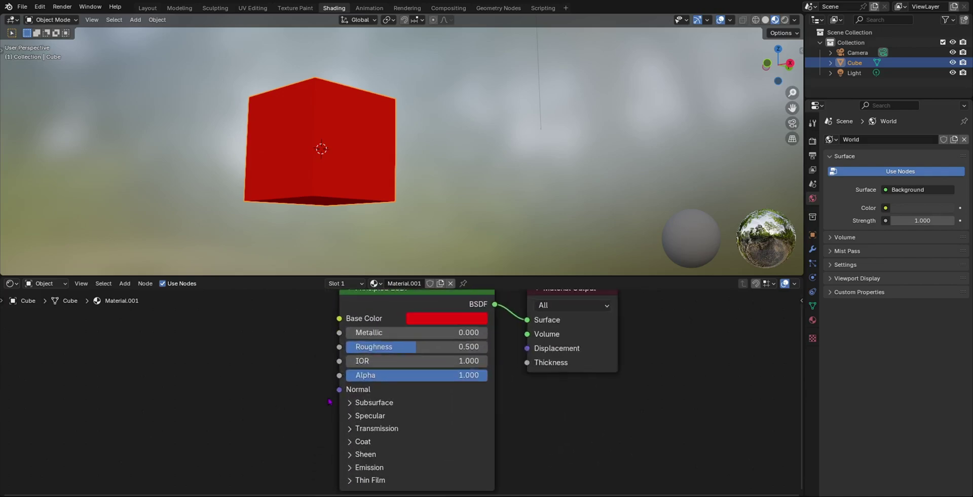
drag(339, 389, 266, 375)
Step: Add a Bump node and place it beside the input side of the Principled BSDF node
click(238, 360)
key(shift+a)
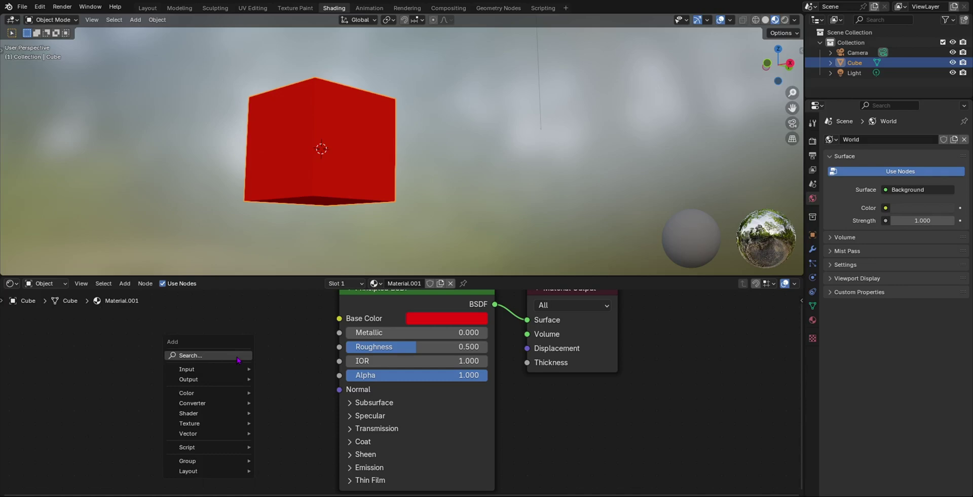
click(237, 356)
text(BUMP)
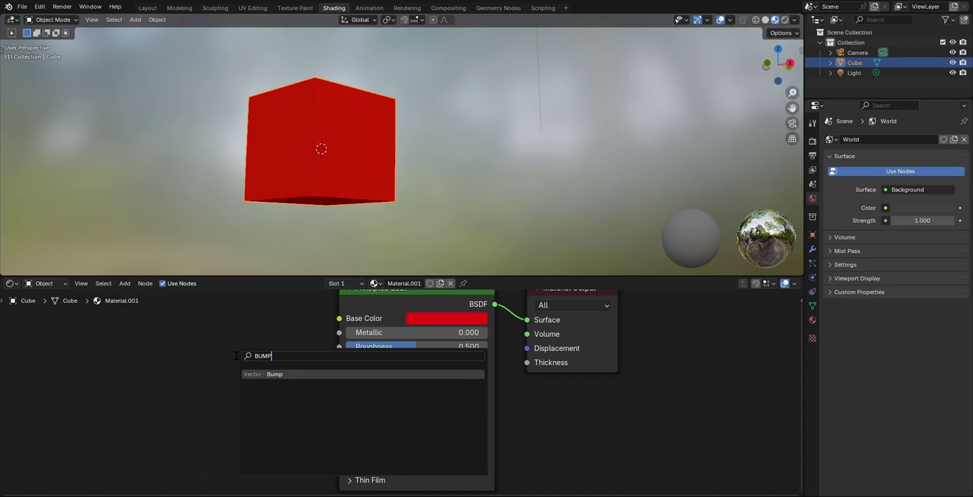
key(Return)
click(200, 355)
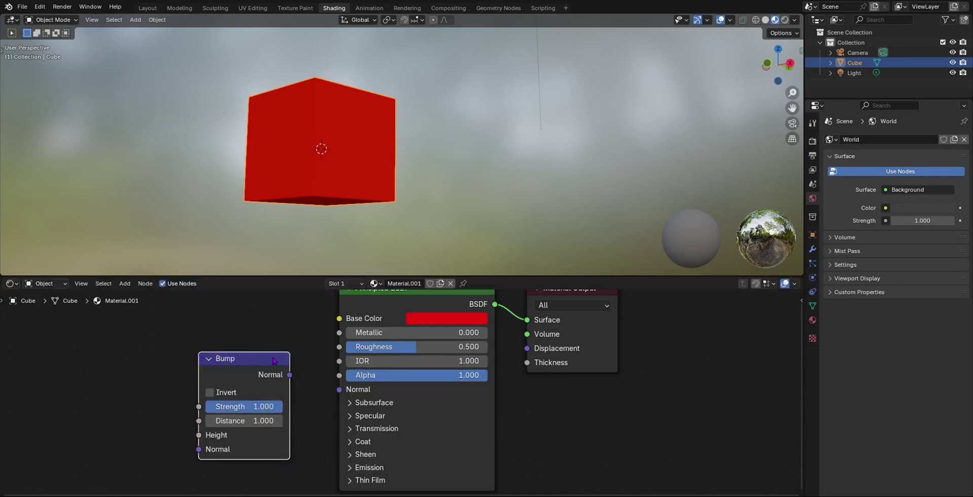
Step: Connect the Bump node's Normal output to the Principled BSDF's Base Color input and view the effect on the cube
scroll(325, 380, down, 1)
scroll(304, 390, up, 2)
scroll(304, 391, up, 2)
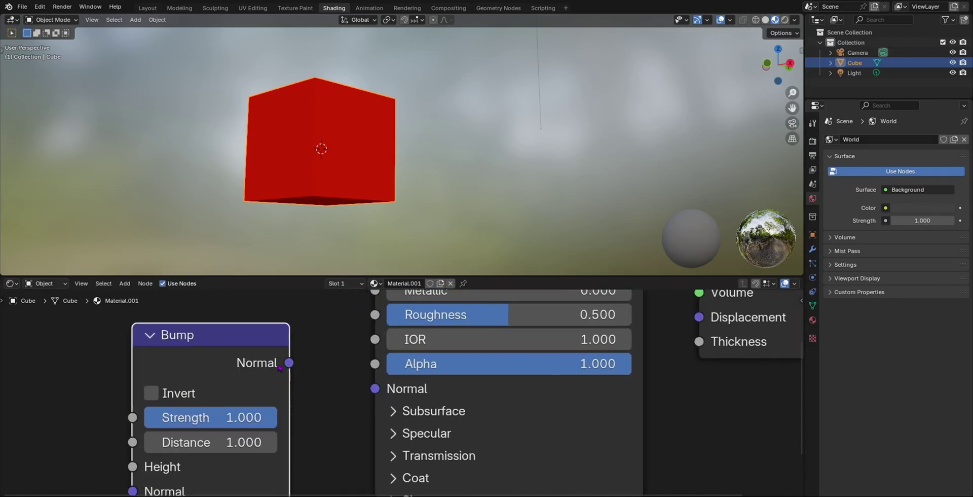
drag(284, 363, 337, 342)
scroll(329, 367, down, 3)
scroll(312, 387, up, 2)
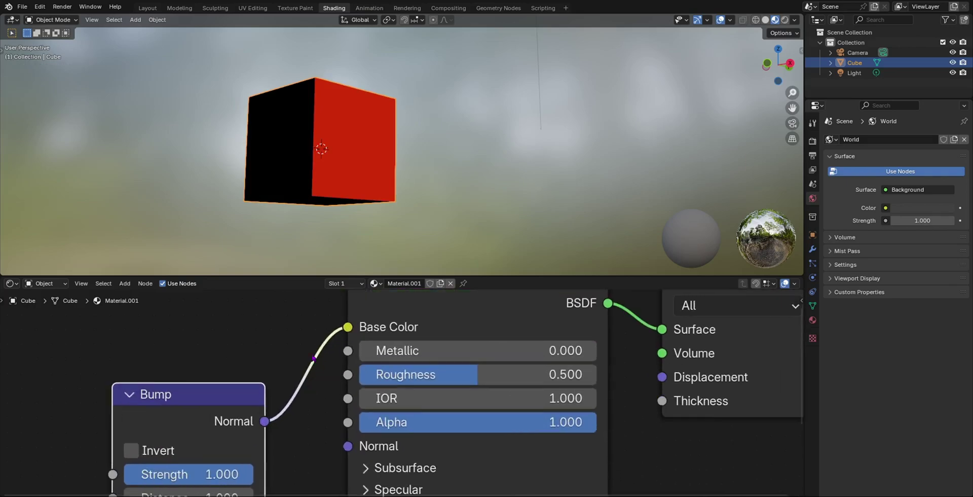
middle_drag(355, 231, 452, 416)
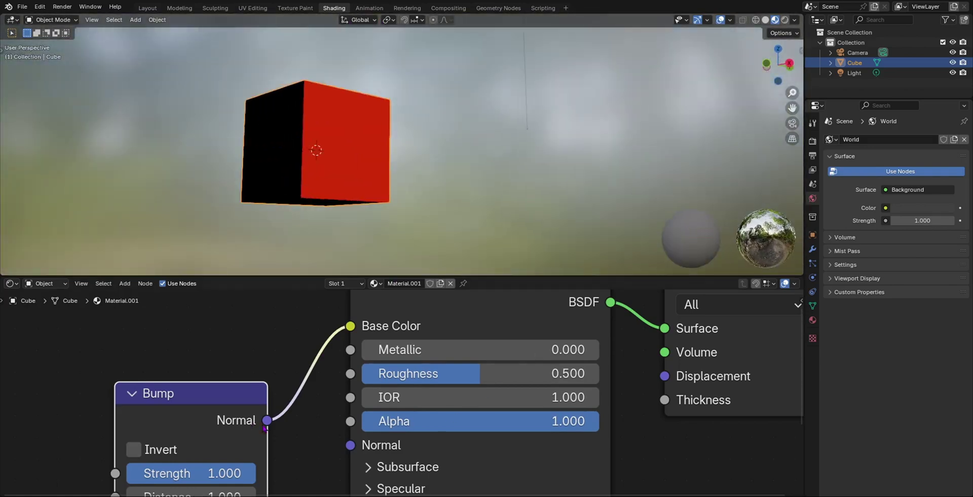
Step: Connect the Bump node's Normal output to the Principled BSDF's Normal input and remove its link to Base Color
drag(266, 420, 350, 444)
drag(349, 326, 318, 371)
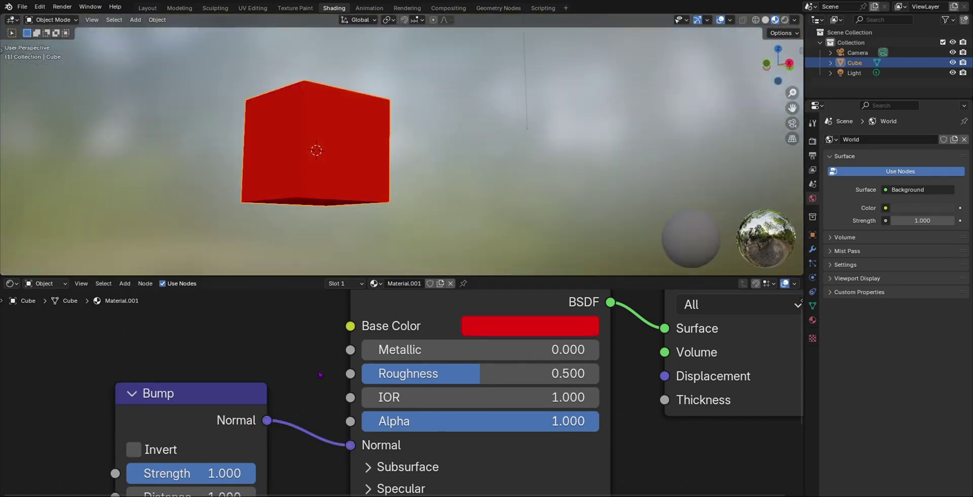
middle_drag(295, 242, 279, 254)
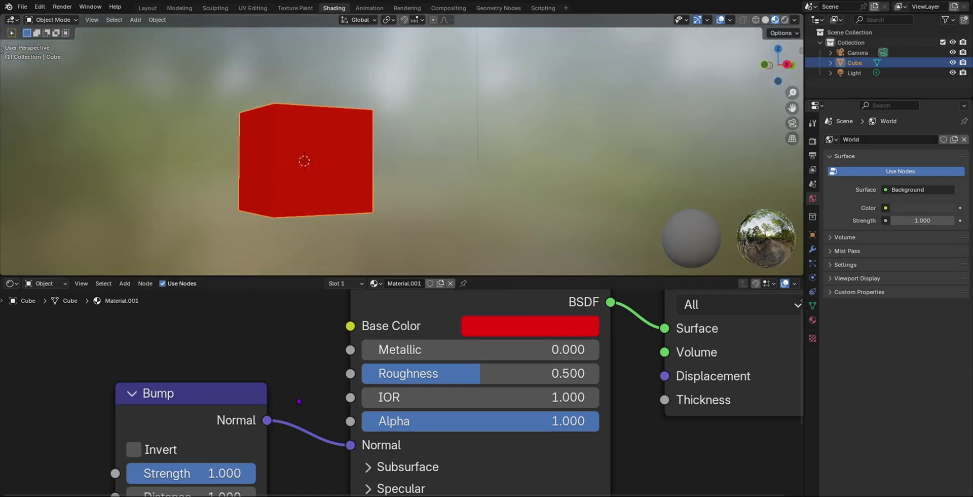
Step: Try adjusting the Bump node's strength and inspect the effect on the cube from another angle
scroll(309, 416, down, 4)
middle_drag(309, 416, 368, 345)
scroll(324, 382, down, 2)
scroll(268, 378, up, 4)
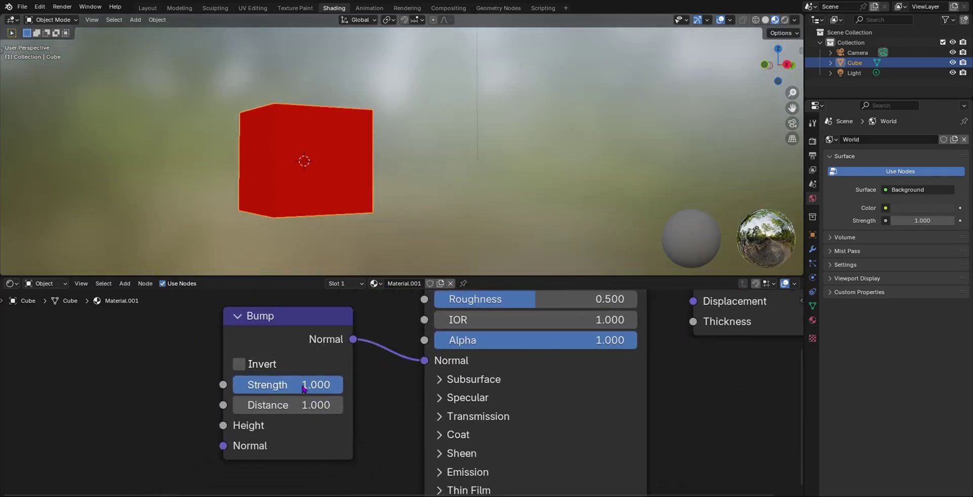
drag(304, 389, 342, 385)
middle_drag(376, 256, 335, 223)
scroll(392, 272, down, 1)
scroll(374, 334, down, 1)
shift+middle_drag(335, 223, 456, 189)
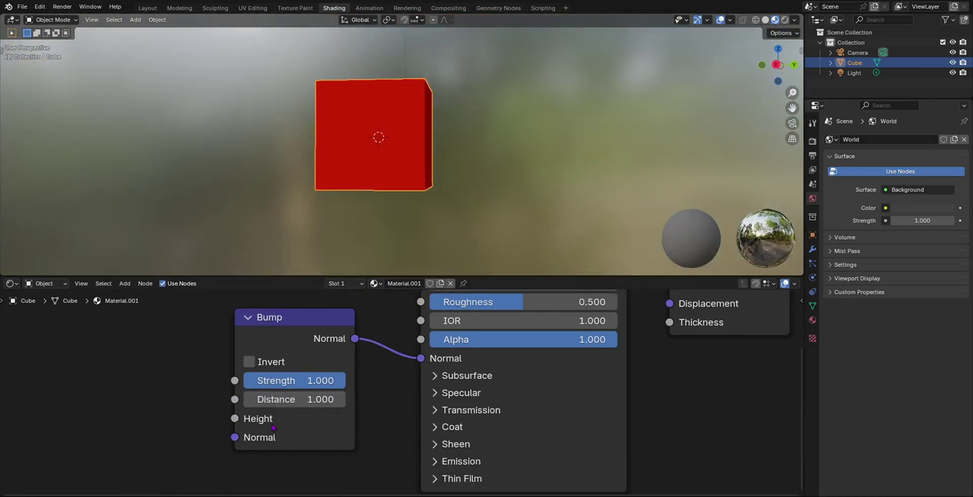
Step: Try a Noise Texture node feeding the Bump node's Height input, inspect the cube's surface, and delete the node
drag(235, 418, 176, 364)
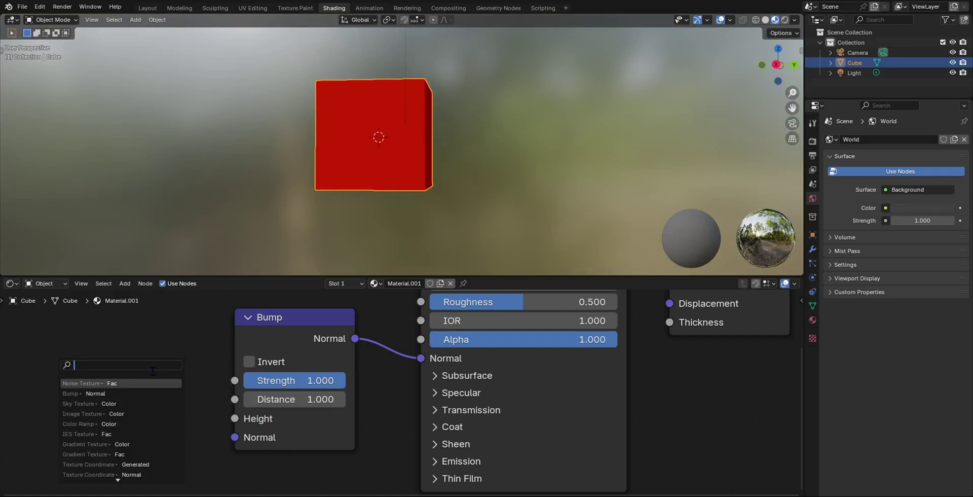
click(202, 345)
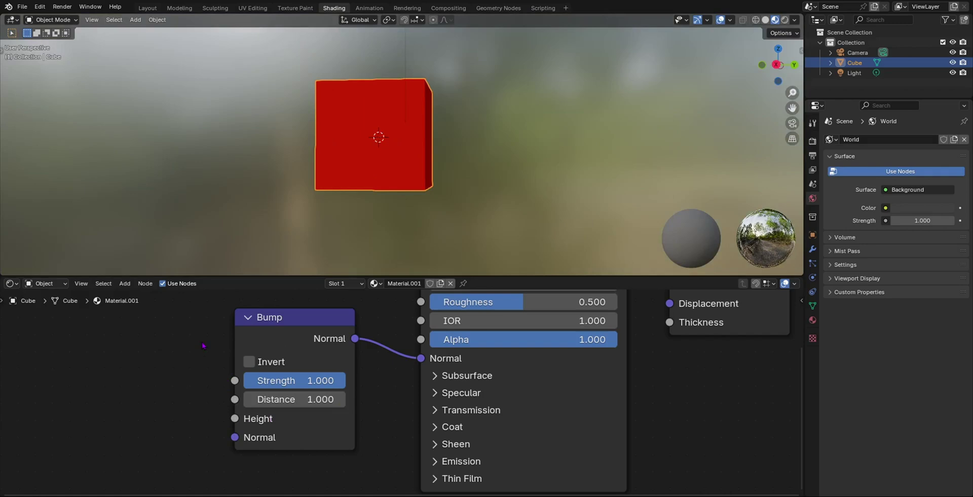
drag(234, 420, 139, 345)
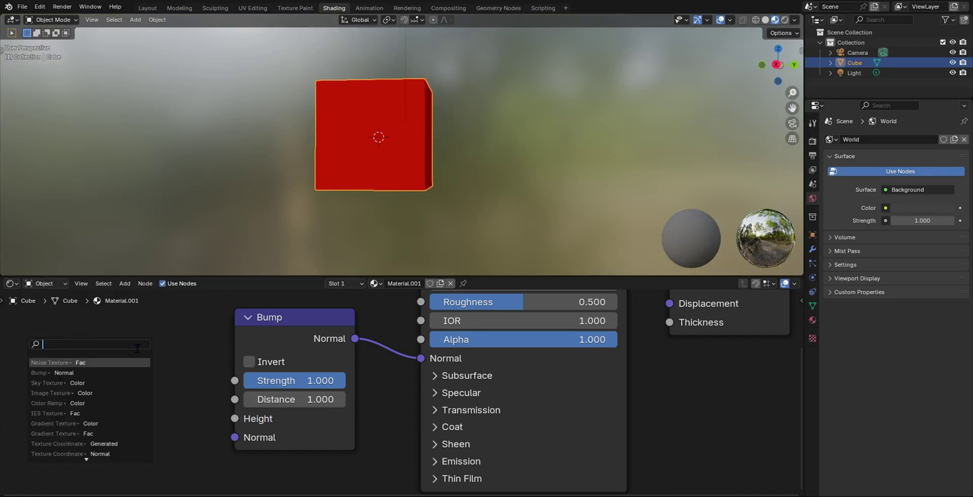
key(Down)
key(Down)
key(Down)
key(Down)
key(Down)
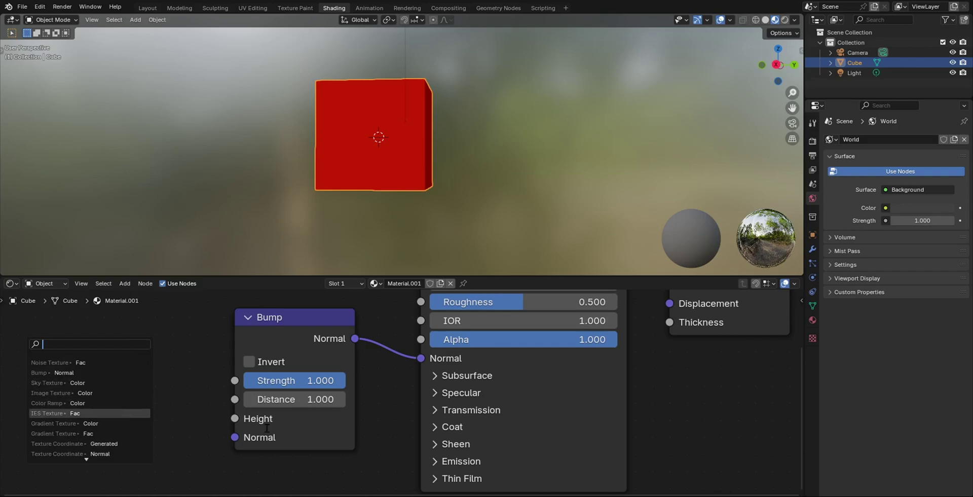
click(73, 362)
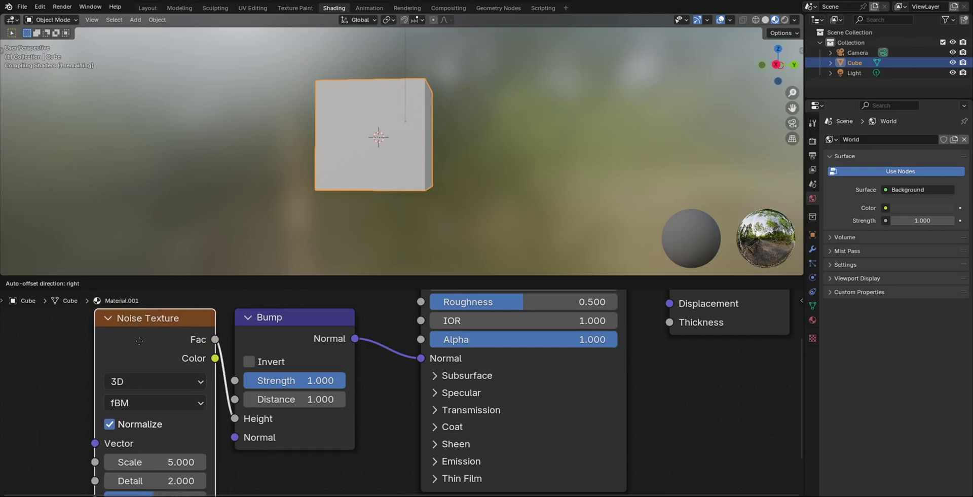
click(113, 350)
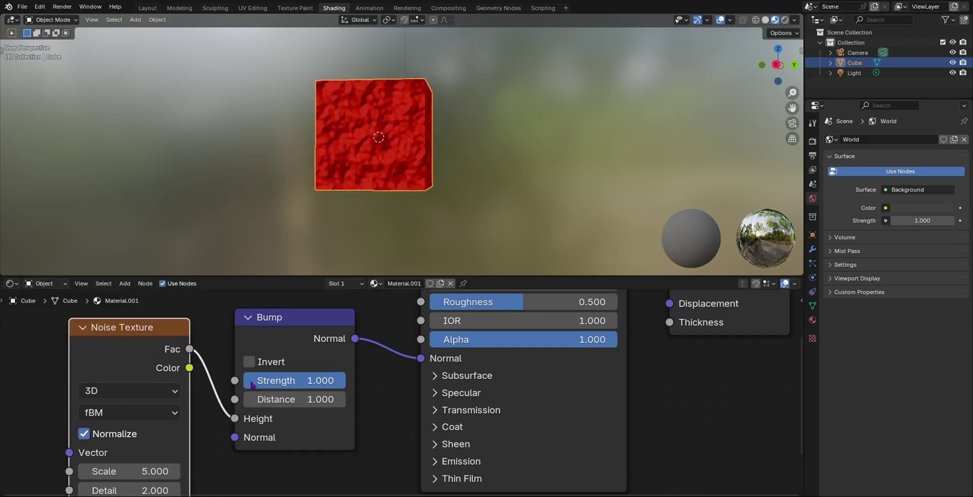
middle_drag(420, 167, 467, 115)
scroll(347, 177, up, 3)
scroll(347, 349, down, 3)
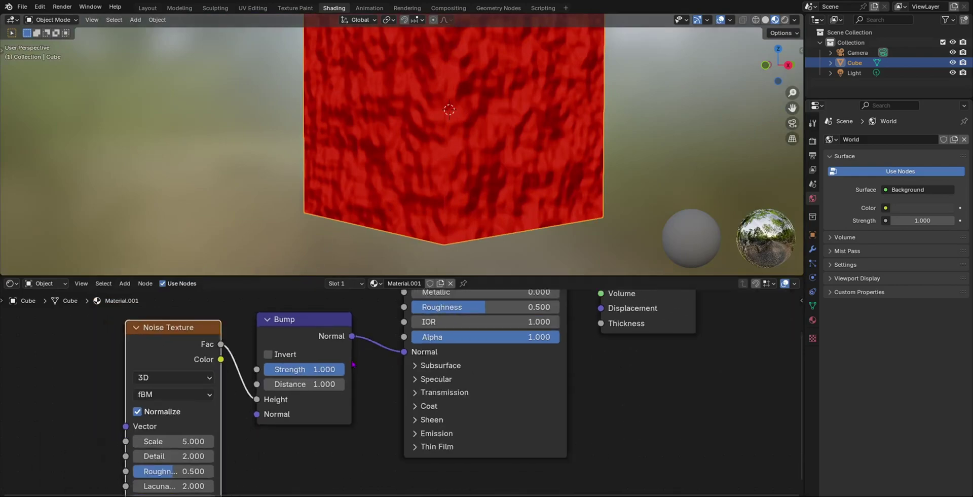
key(x)
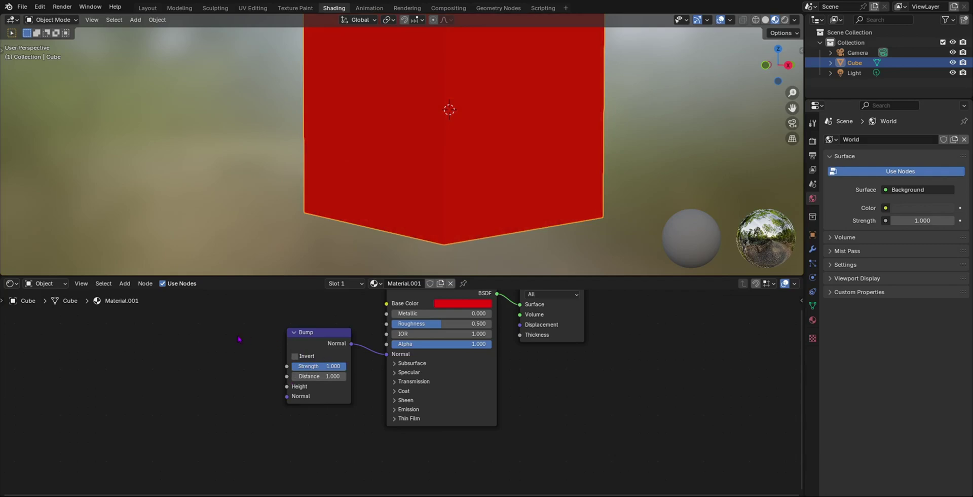
Step: Add a Noise Texture node with its Fac output feeding the Bump node's Height input and view the cube's surface
drag(291, 390, 232, 358)
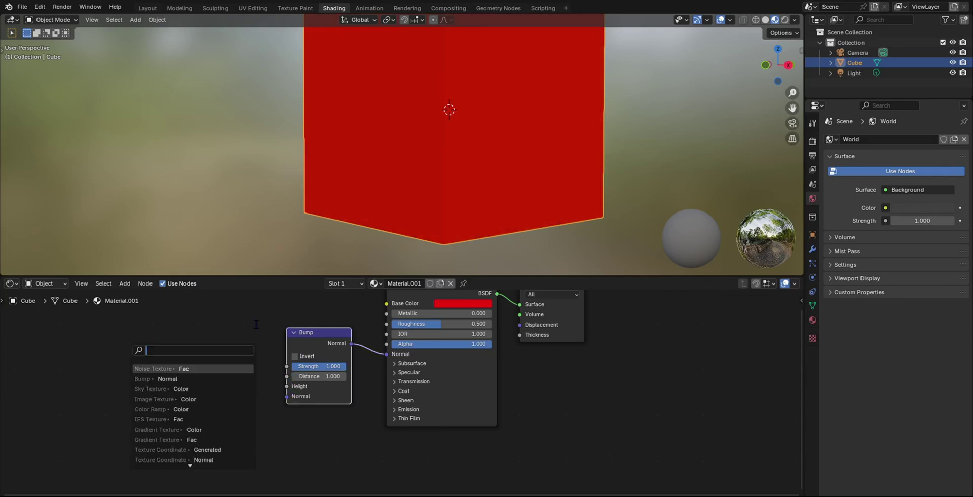
text(NIOSE)
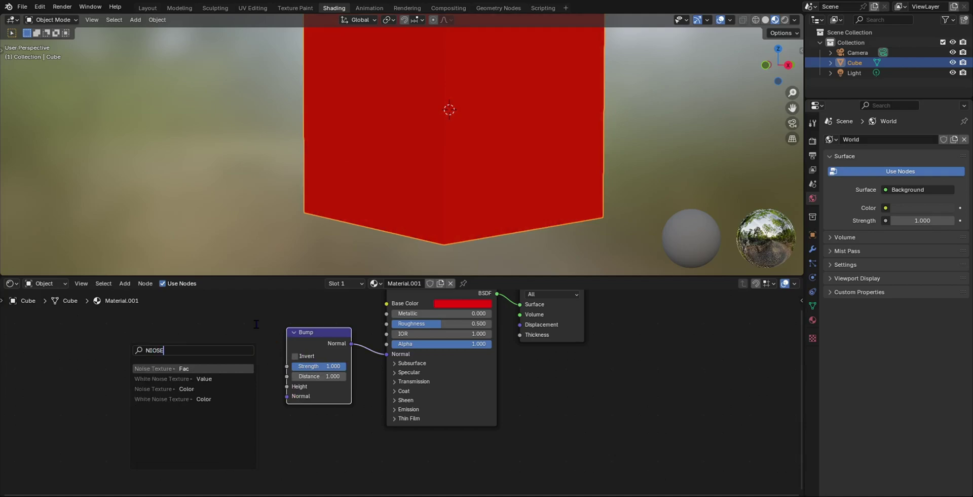
key(Return)
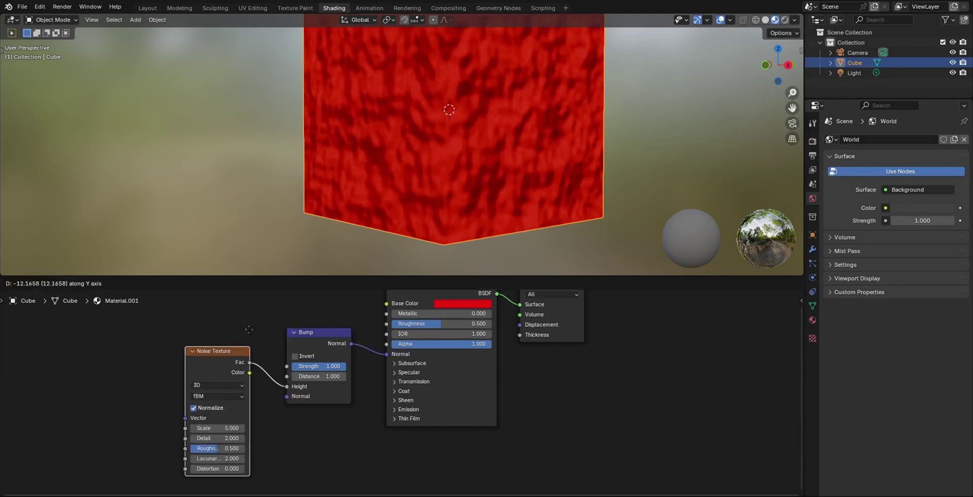
click(256, 330)
middle_drag(459, 133, 530, 87)
scroll(477, 386, down, 6)
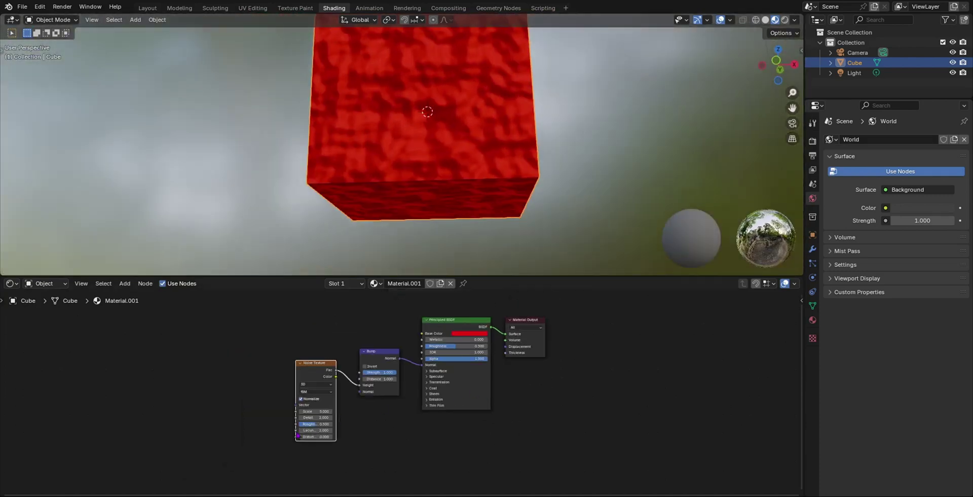
Step: Set the Noise Texture's Scale to -14.5, Detail to 0, Roughness to 0.533 and Distortion to -9.6, and inspect the cube
scroll(309, 423, up, 10)
drag(328, 395, 369, 409)
drag(456, 410, 260, 454)
middle_drag(460, 249, 287, 264)
scroll(286, 333, down, 1)
scroll(315, 218, down, 5)
middle_drag(335, 167, 377, 70)
scroll(400, 61, up, 3)
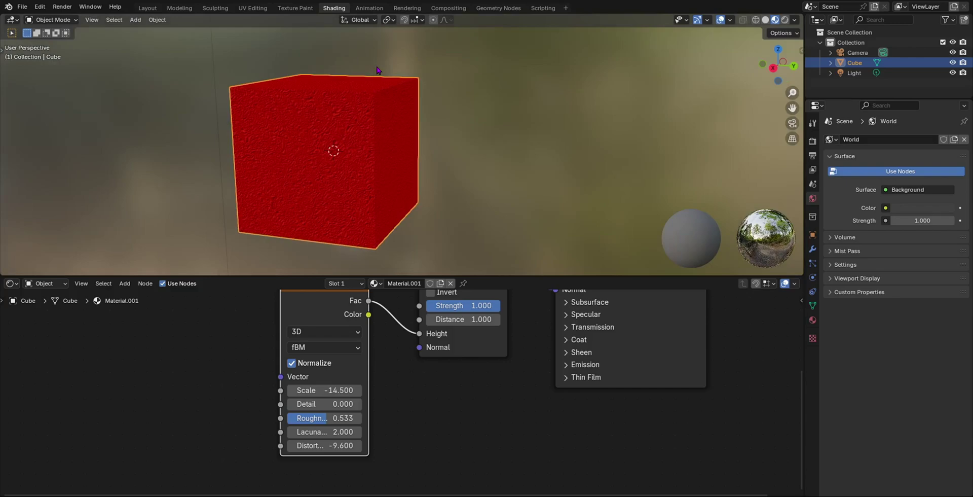
Step: Add a second cube and move it beside the red cube, leaving a gap between them
middle_drag(453, 144, 387, 141)
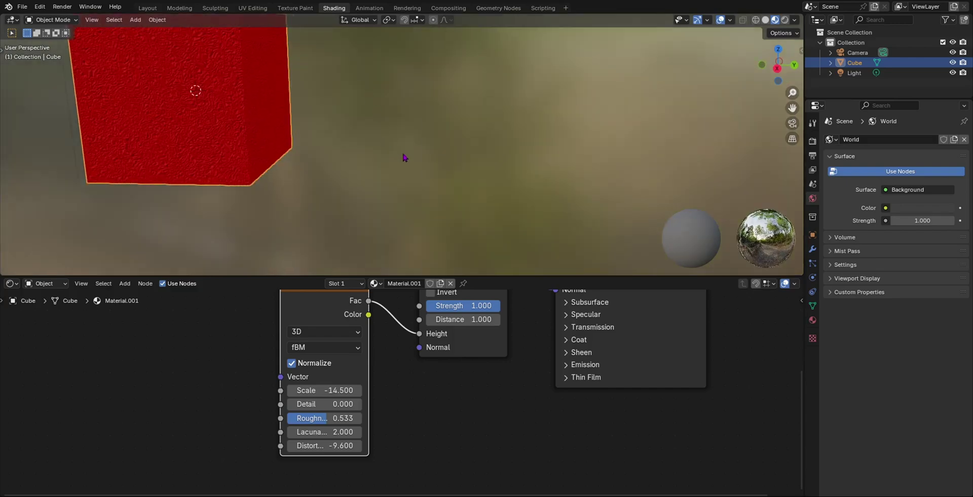
key(shift+a)
mouse_move(404, 157)
click(455, 171)
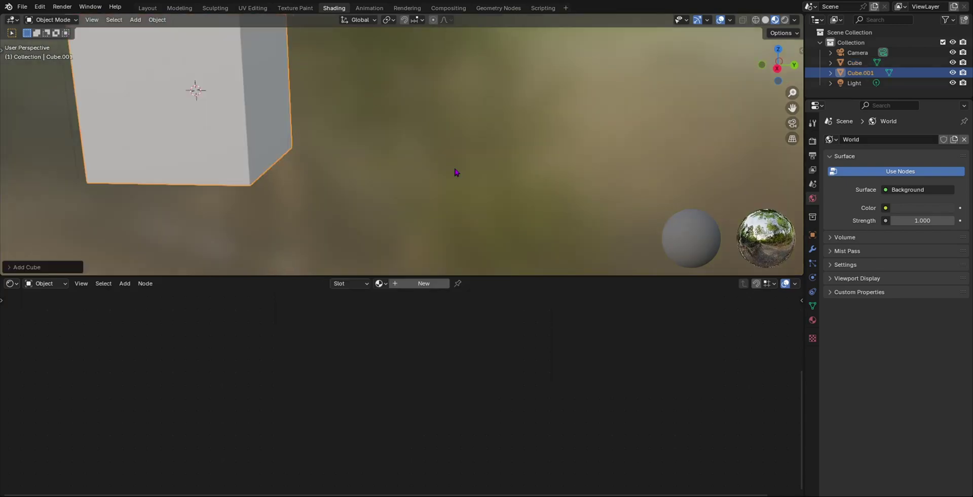
scroll(371, 157, down, 1)
key(g)
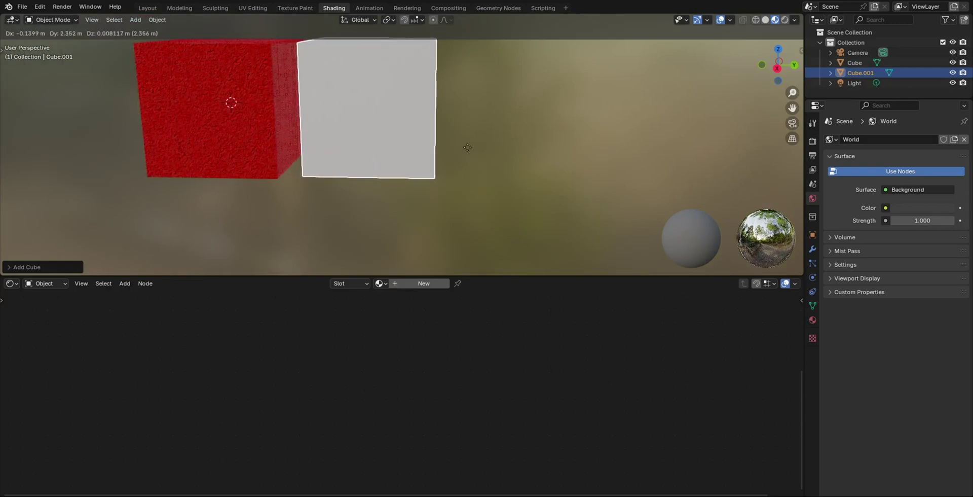
click(483, 151)
Step: Create a new material on the second cube and set its Base Color to blue
middle_drag(390, 118, 410, 118)
click(263, 125)
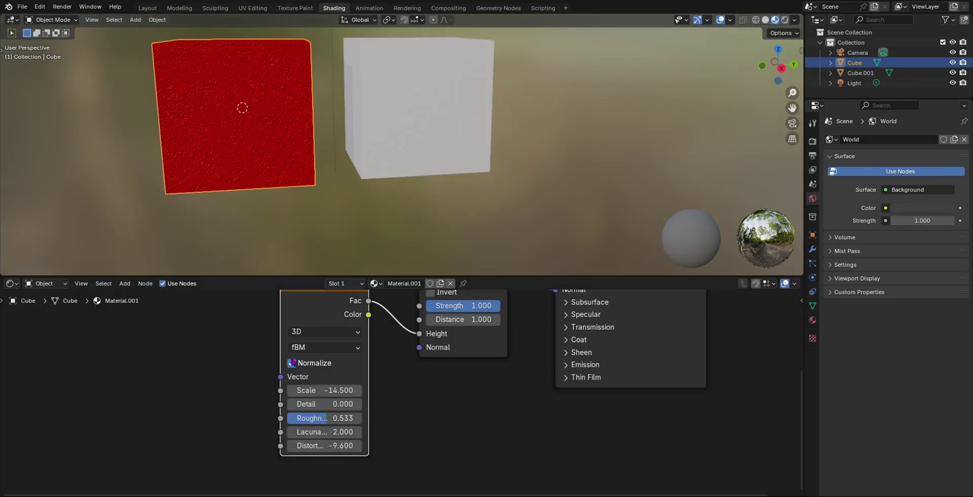
scroll(405, 380, down, 3)
click(473, 121)
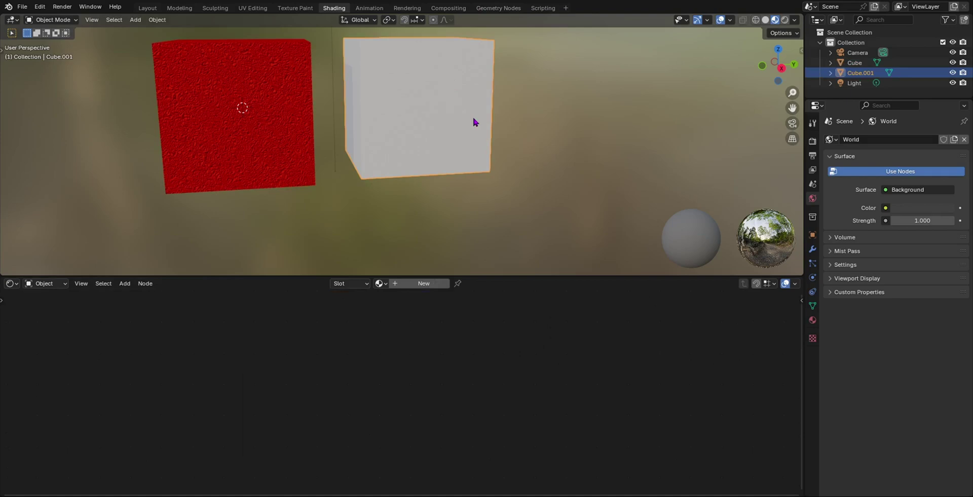
click(423, 284)
scroll(427, 357, up, 3)
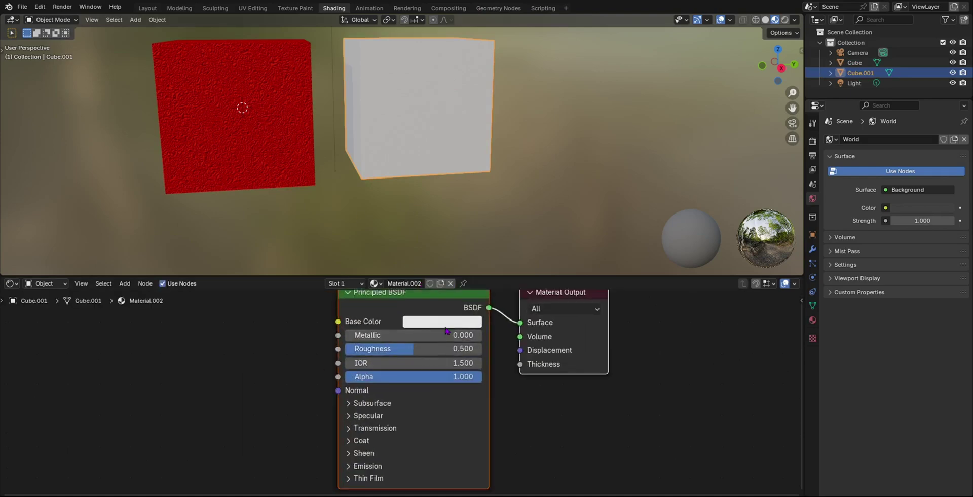
click(442, 320)
click(513, 162)
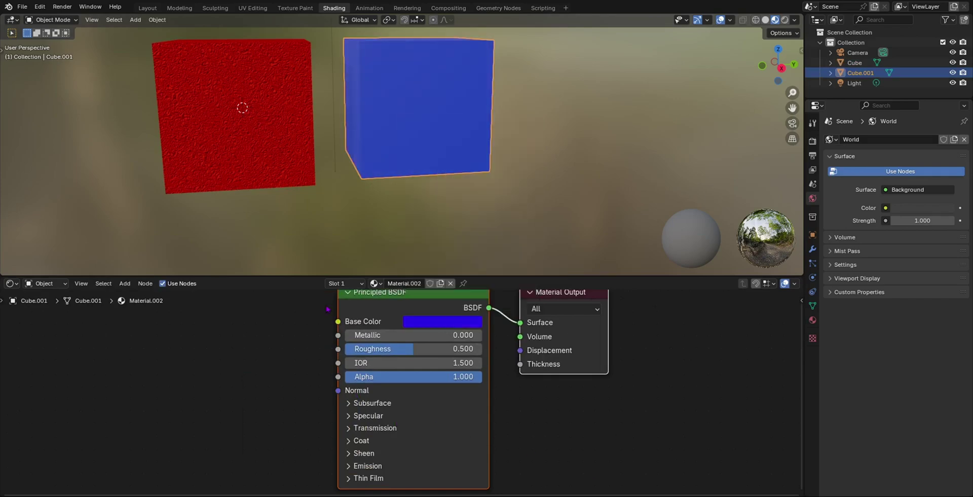
Step: Add a Noise Texture node with its Fac output feeding the Base Color input of the second cube's Principled BSDF
scroll(346, 313, up, 6)
scroll(364, 312, down, 4)
middle_drag(385, 345, 394, 408)
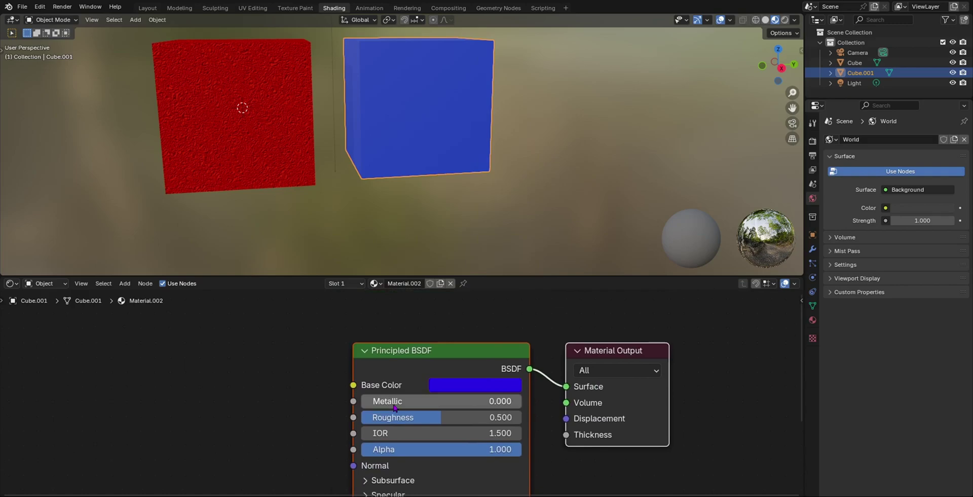
scroll(394, 408, up, 2)
drag(339, 374, 297, 428)
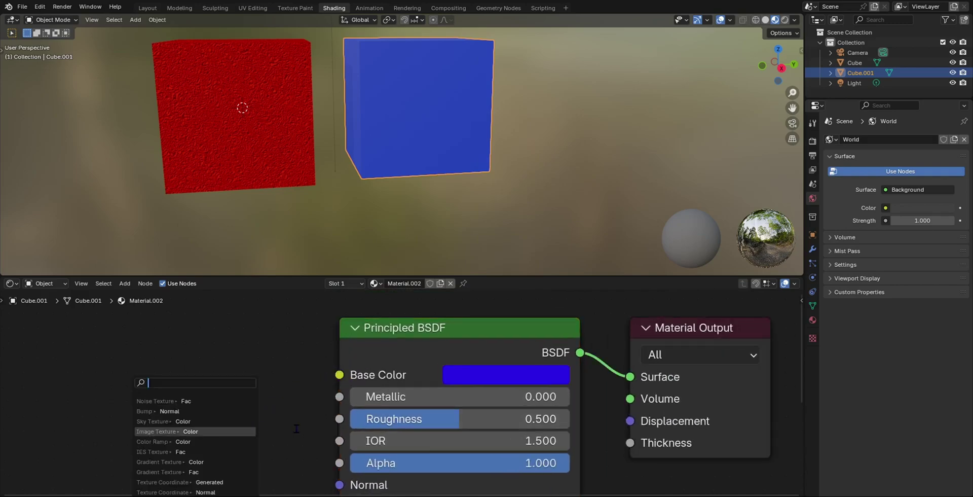
text(NIODR)
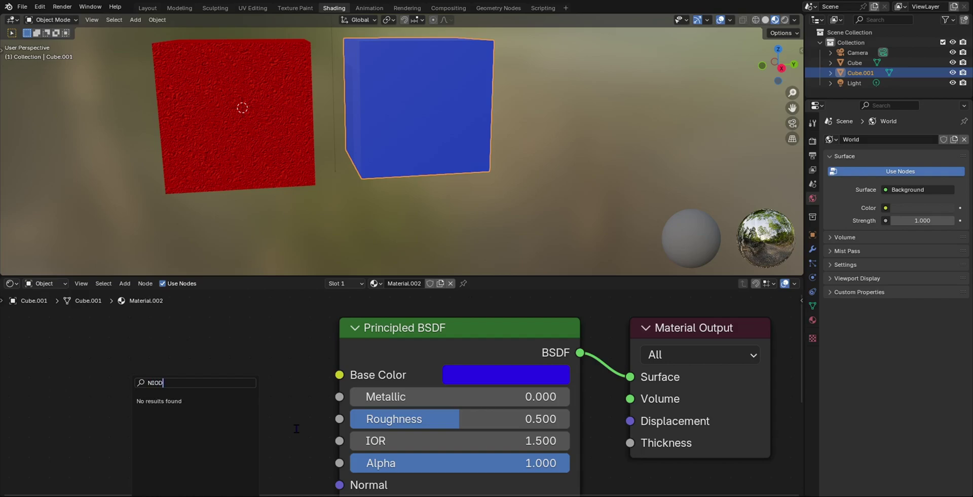
key(BackSpace)
key(BackSpace)
key(BackSpace)
key(BackSpace)
text(nios)
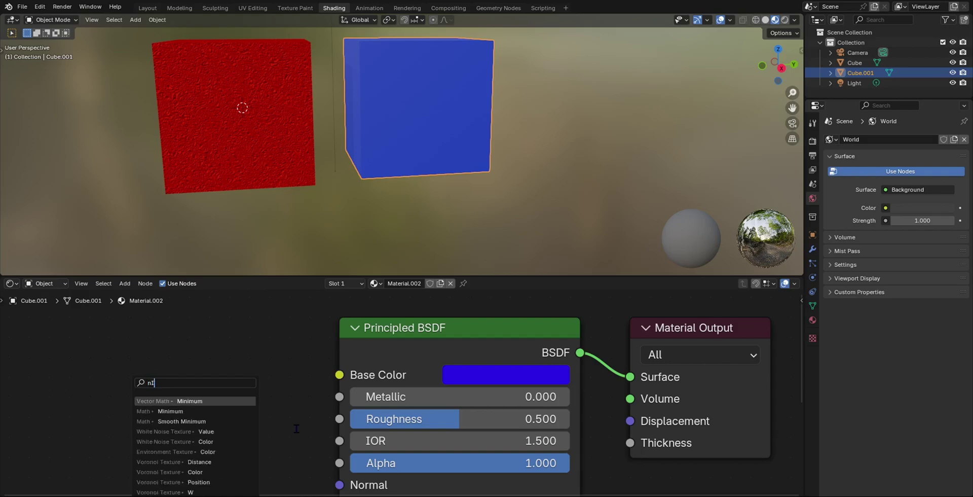
key(BackSpace)
key(BackSpace)
key(BackSpace)
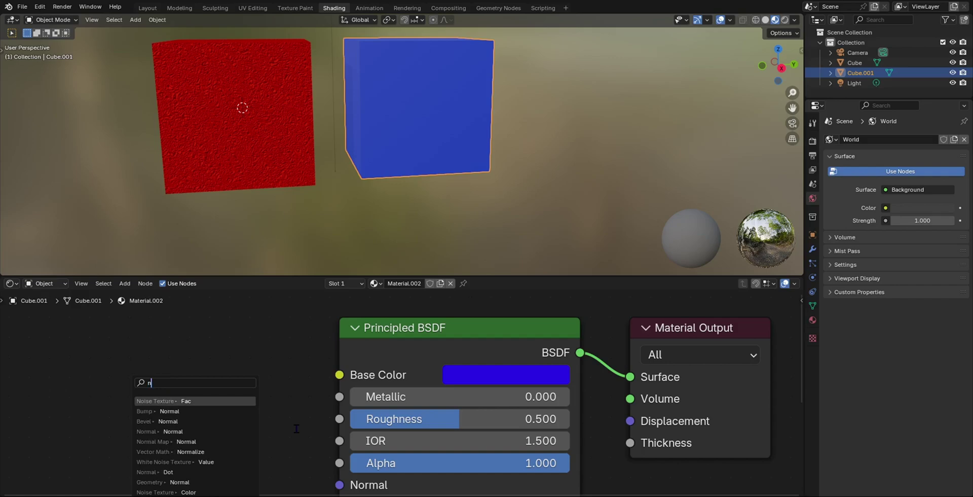
key(Return)
scroll(288, 416, down, 1)
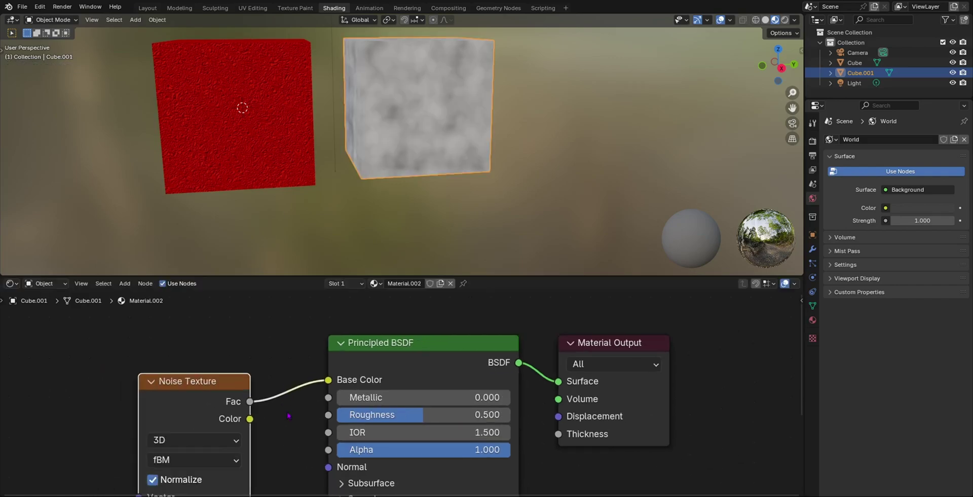
scroll(255, 420, down, 2)
Step: Move the Noise Texture node farther from the Principled BSDF to make room between them, and view both cubes
drag(296, 386, 264, 404)
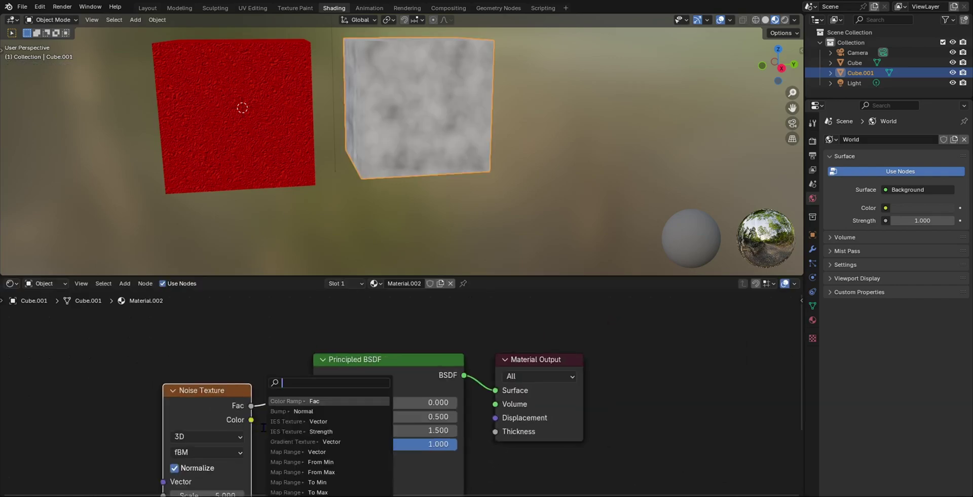
click(214, 399)
drag(203, 403, 120, 399)
middle_drag(494, 48, 416, 134)
scroll(366, 155, up, 3)
scroll(428, 90, down, 3)
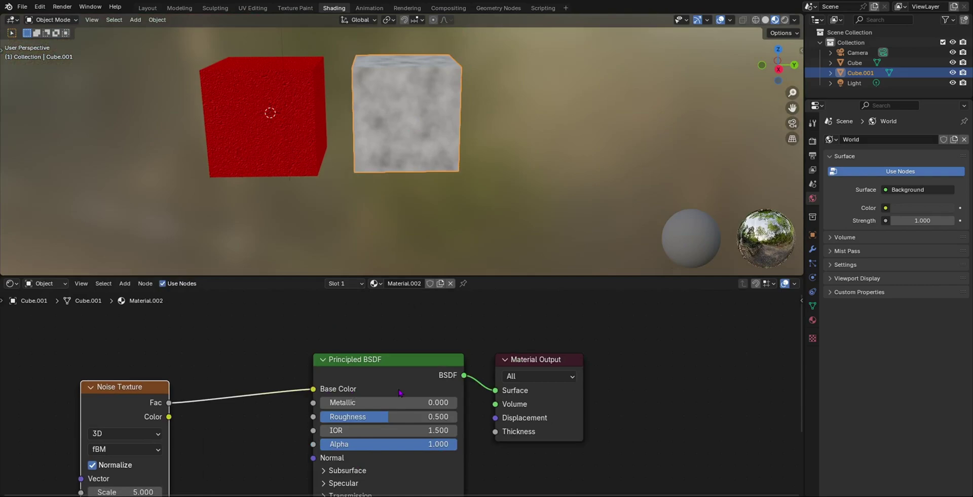
scroll(271, 391, down, 4)
scroll(283, 423, up, 3)
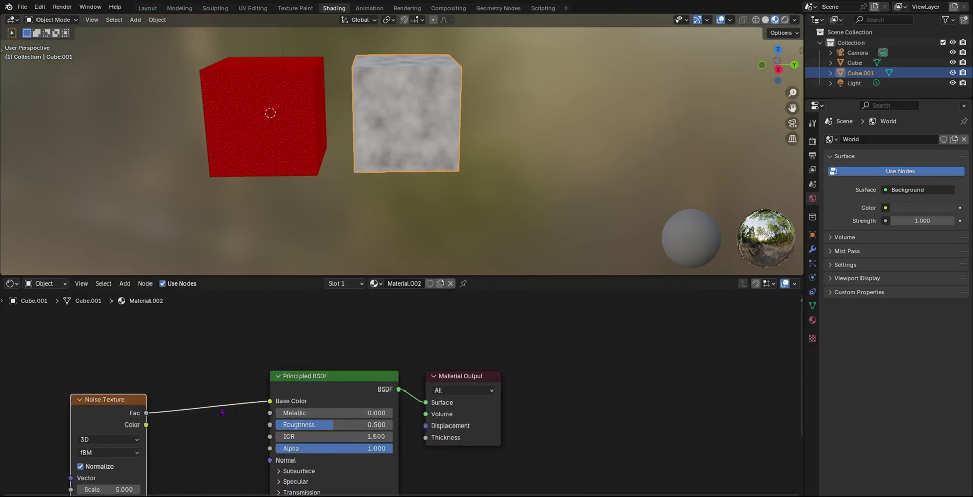
Step: Add a Color Ramp node with its Fac input fed by the Noise Texture's Fac output
scroll(220, 428, down, 2)
middle_drag(228, 458, 281, 395)
scroll(225, 343, up, 5)
drag(219, 363, 246, 344)
text(COLOR)
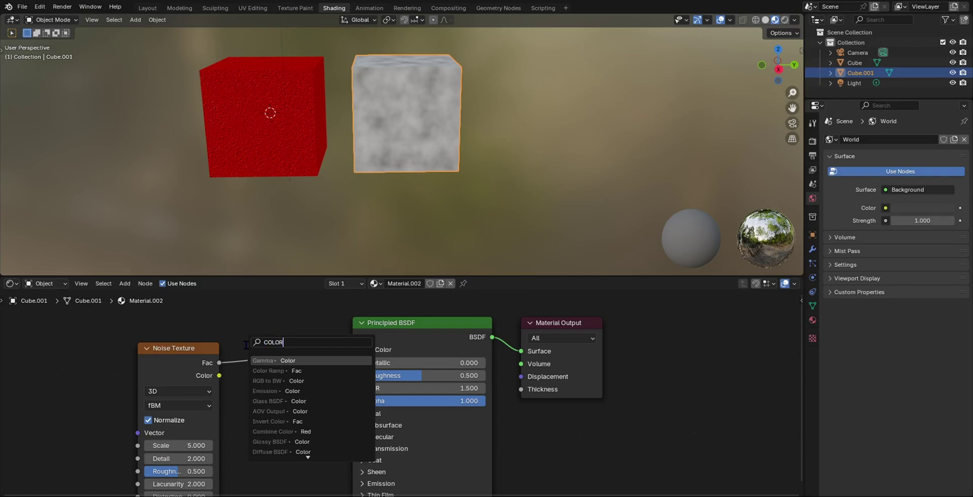
text( RAMP)
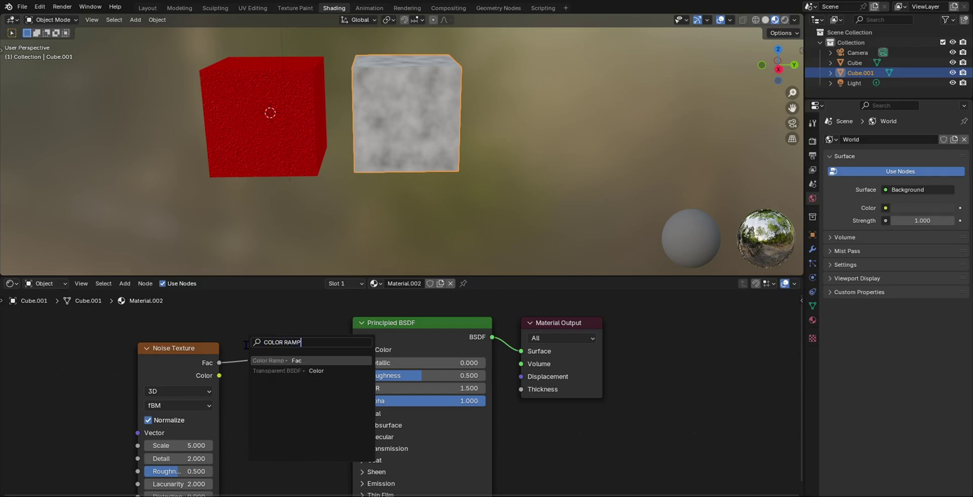
key(Return)
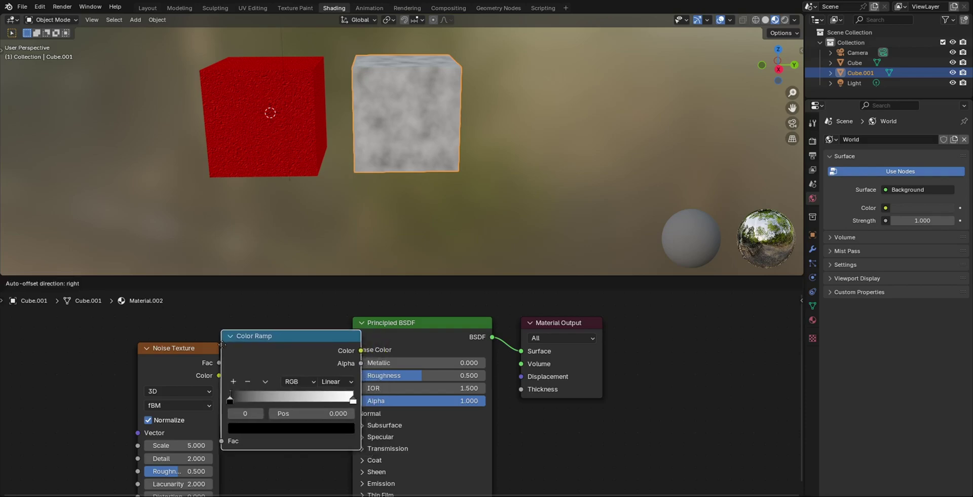
click(221, 340)
Step: Space out the Noise Texture and Color Ramp nodes and connect the ramp's Color output to the Principled BSDF's Base Color
drag(205, 350, 116, 348)
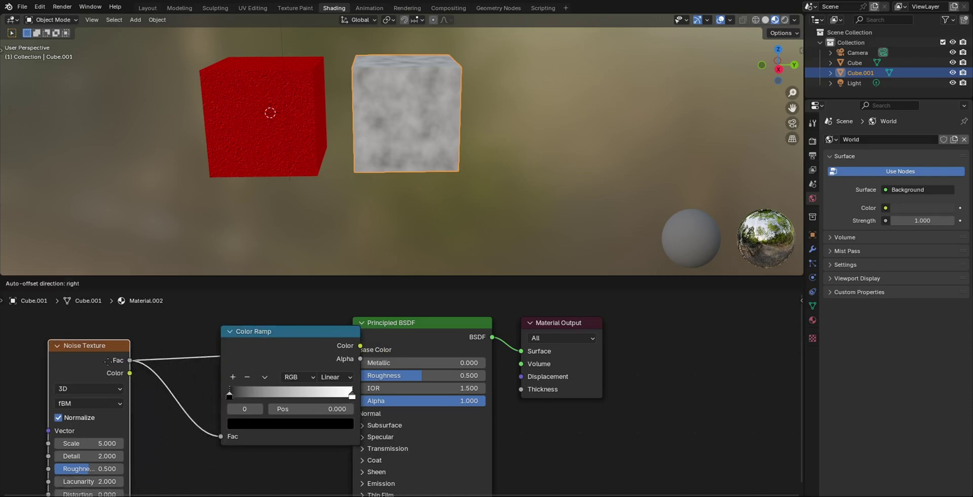
drag(269, 347, 204, 356)
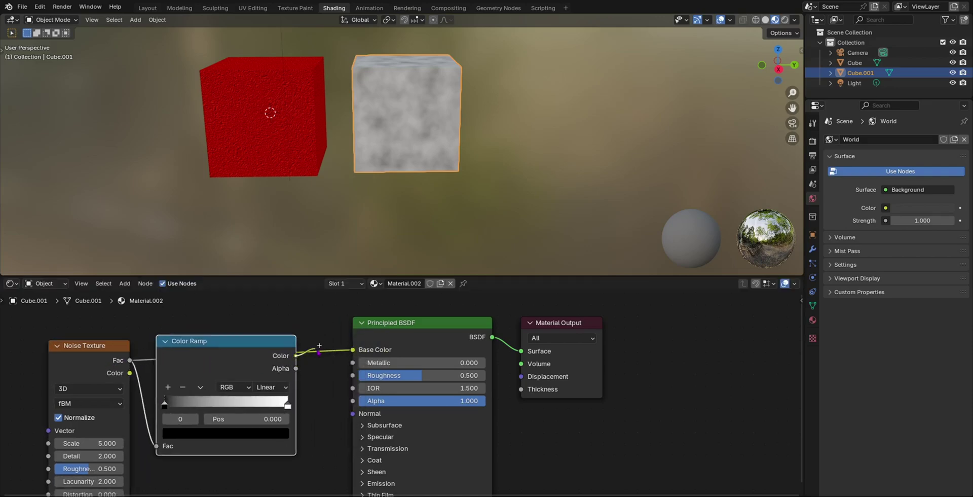
drag(319, 345, 319, 346)
drag(240, 349, 260, 347)
scroll(180, 405, up, 5)
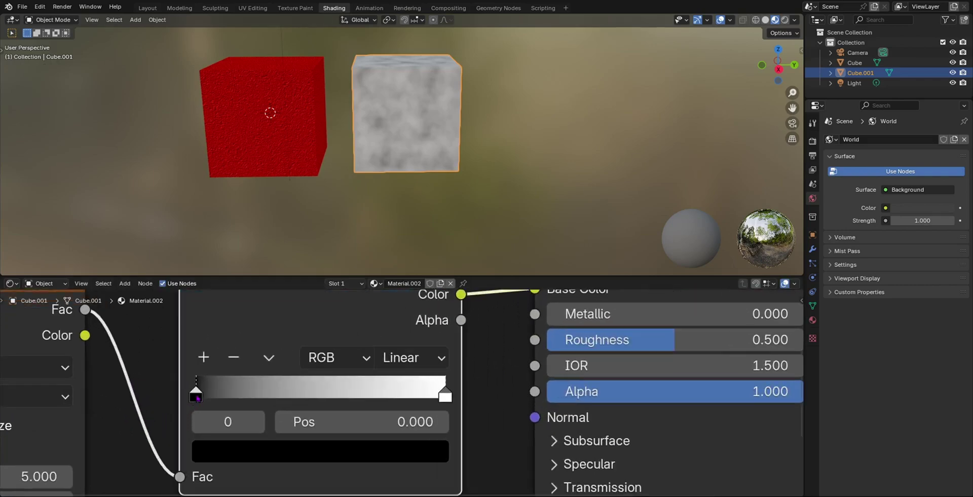
Step: Set the Color Ramp's first stop at position 0.000 to a muted khaki yellow
scroll(421, 137, up, 8)
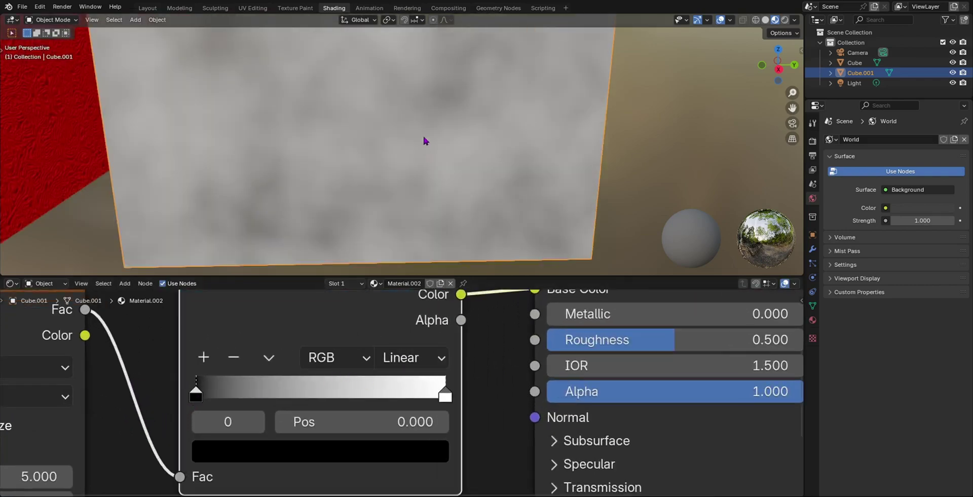
scroll(455, 130, up, 2)
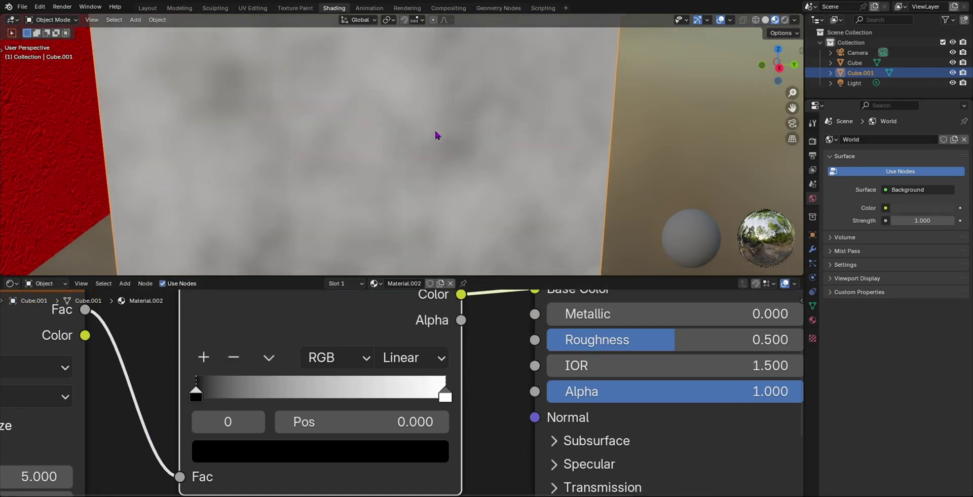
scroll(435, 135, down, 3)
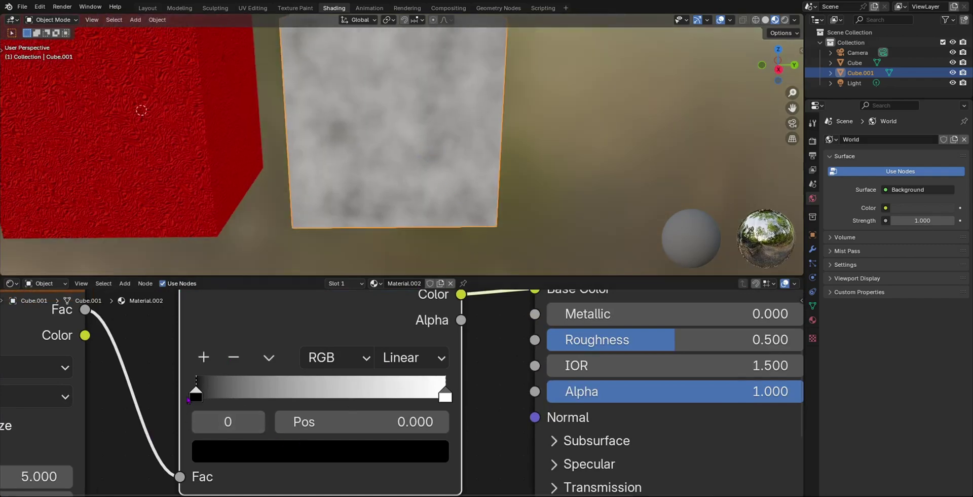
click(218, 459)
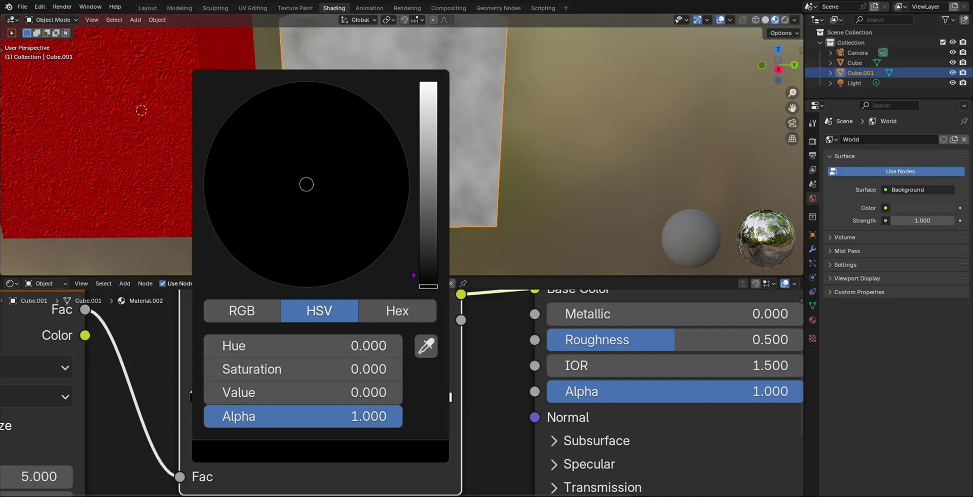
drag(284, 392, 398, 392)
drag(310, 168, 266, 217)
drag(428, 116, 428, 160)
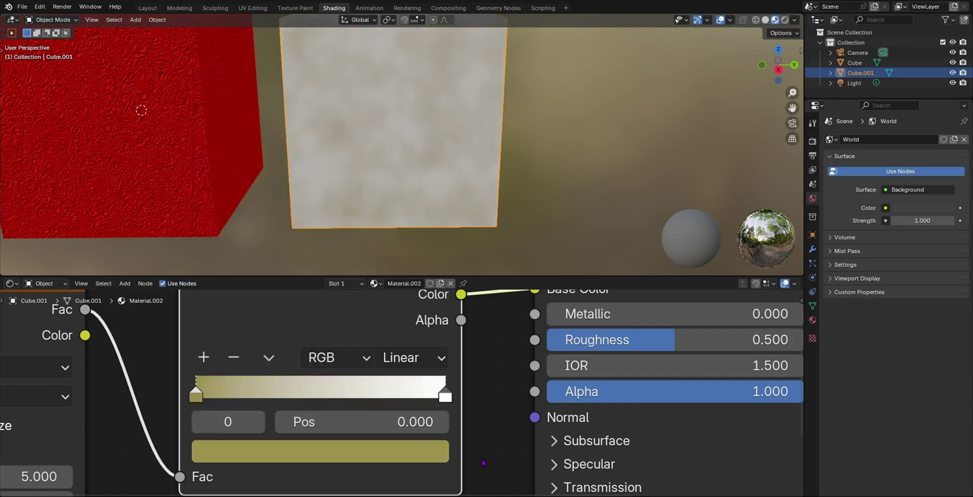
Step: Set the Color Ramp's second stop at position 1.000 to a darkened, fully saturated yellow with hue 0.167
click(446, 396)
click(373, 446)
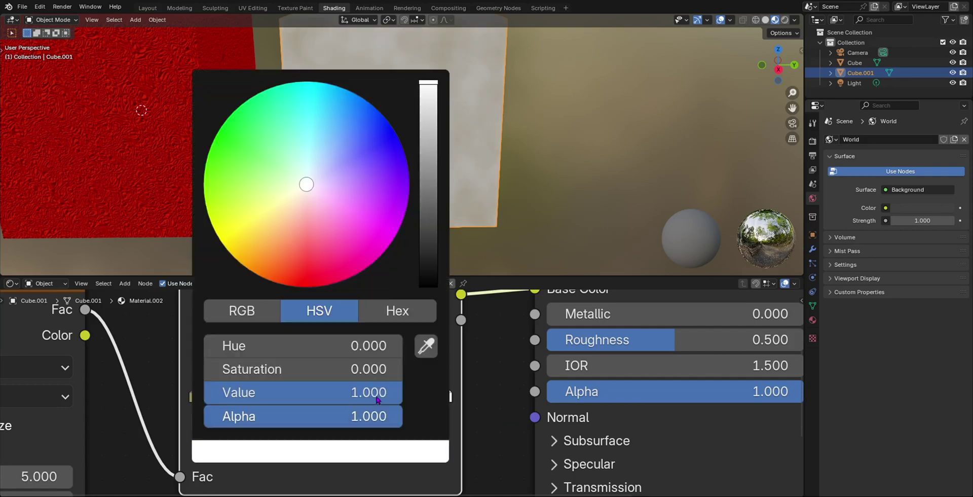
key(ctrl+v)
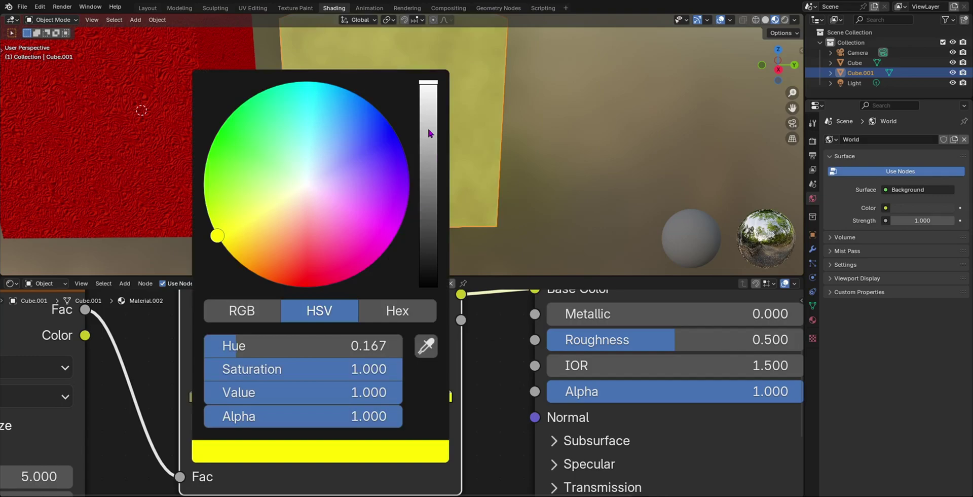
drag(428, 133, 428, 238)
middle_drag(456, 135, 486, 132)
scroll(365, 396, down, 5)
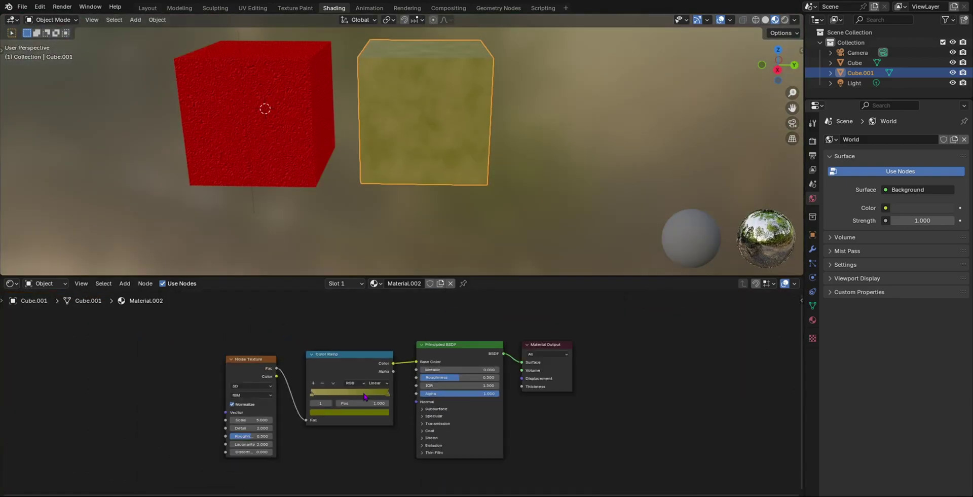
Step: Add Texture Coordinate and Mapping nodes feeding the Noise Texture's Vector input using Node Wrangler, and view the second cube
scroll(364, 396, up, 6)
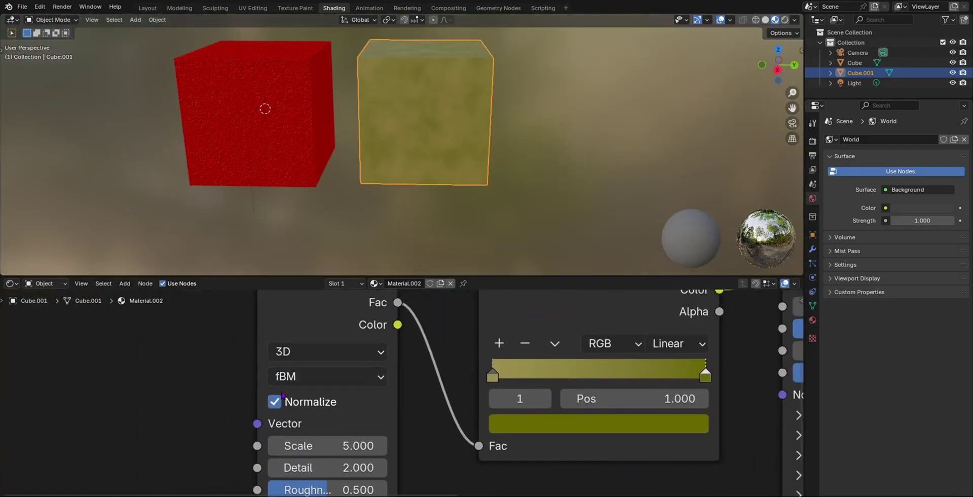
scroll(282, 394, down, 5)
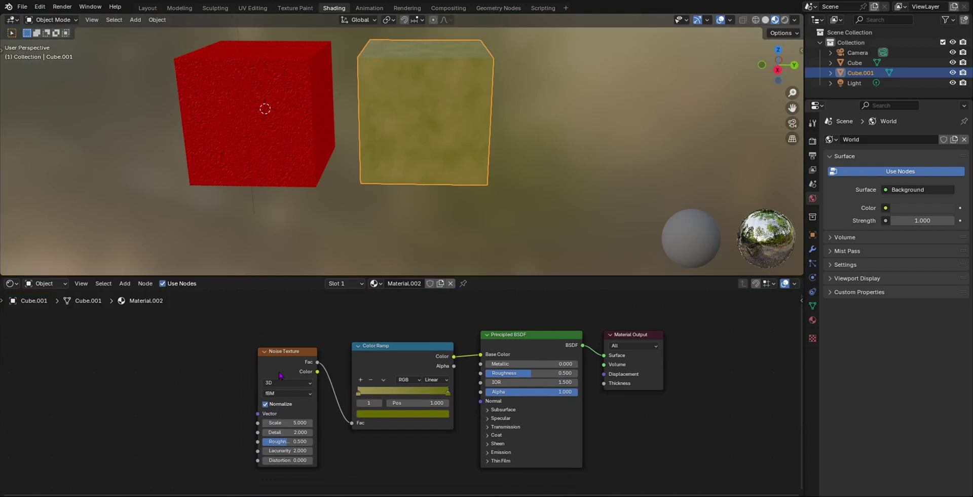
click(282, 360)
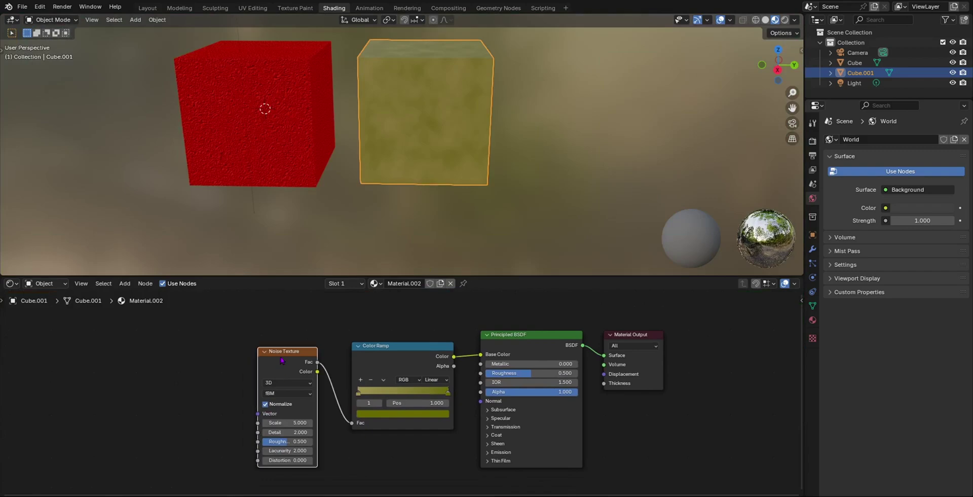
key(ctrl+t)
click(282, 360)
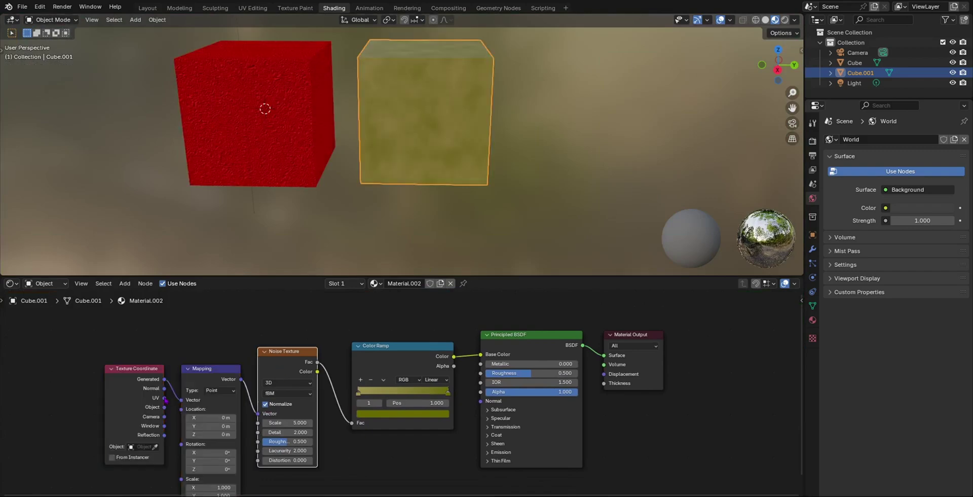
middle_drag(399, 193, 489, 206)
scroll(445, 156, up, 6)
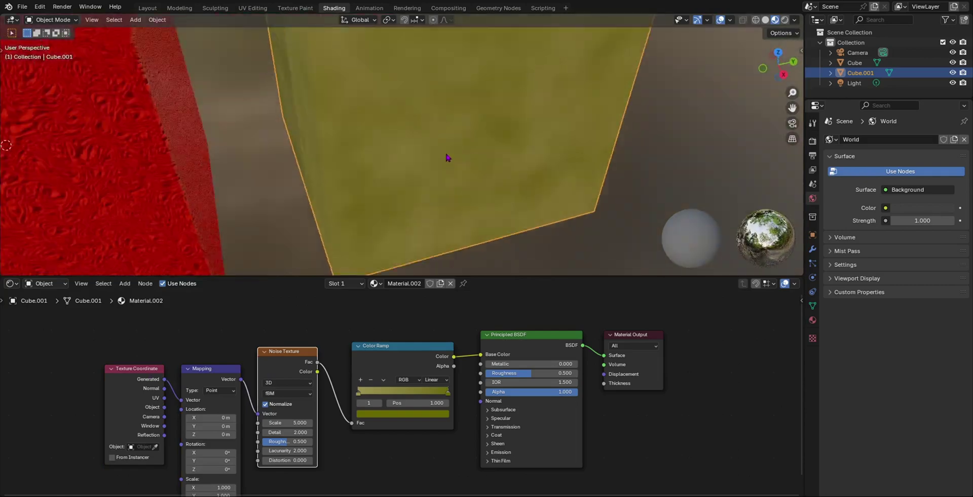
scroll(439, 126, down, 3)
shift+middle_drag(424, 142, 363, 242)
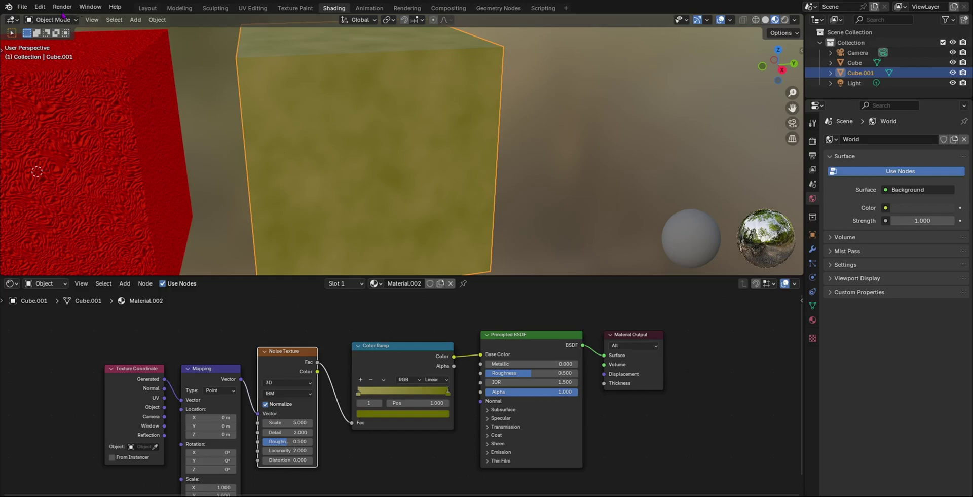
Step: Look up the Node Wrangler add-on in the Preferences by searching "node", and close the Preferences
click(41, 10)
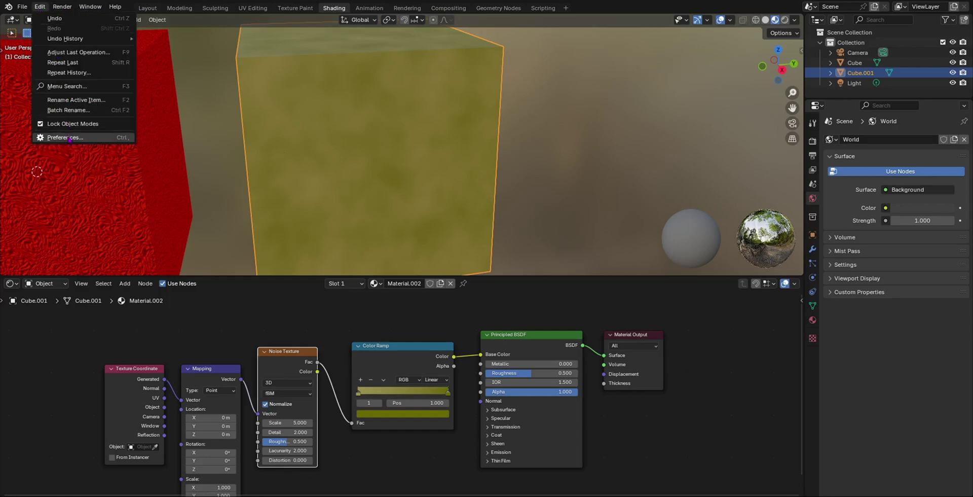
click(45, 137)
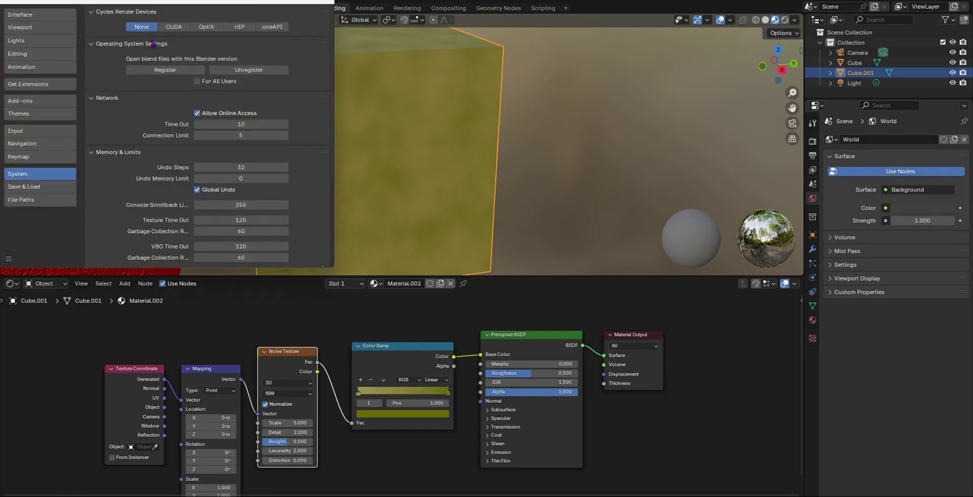
click(45, 105)
click(169, 15)
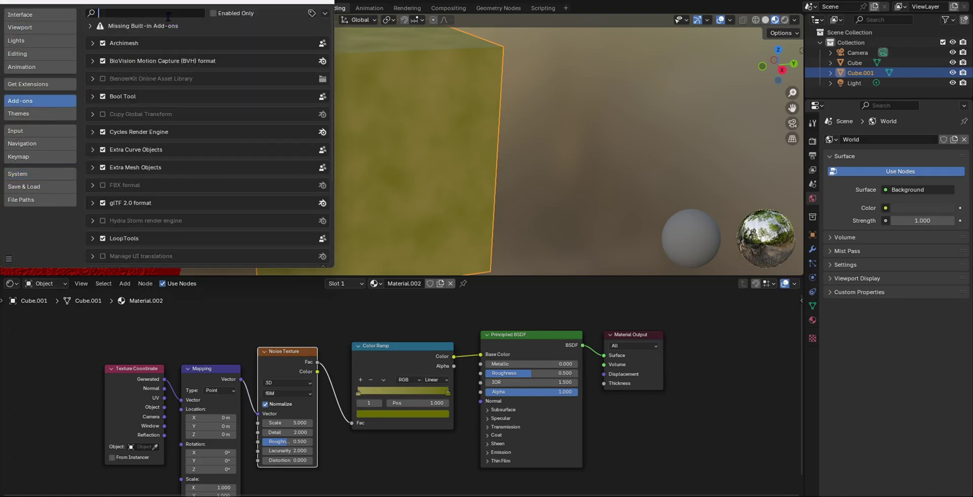
text(node)
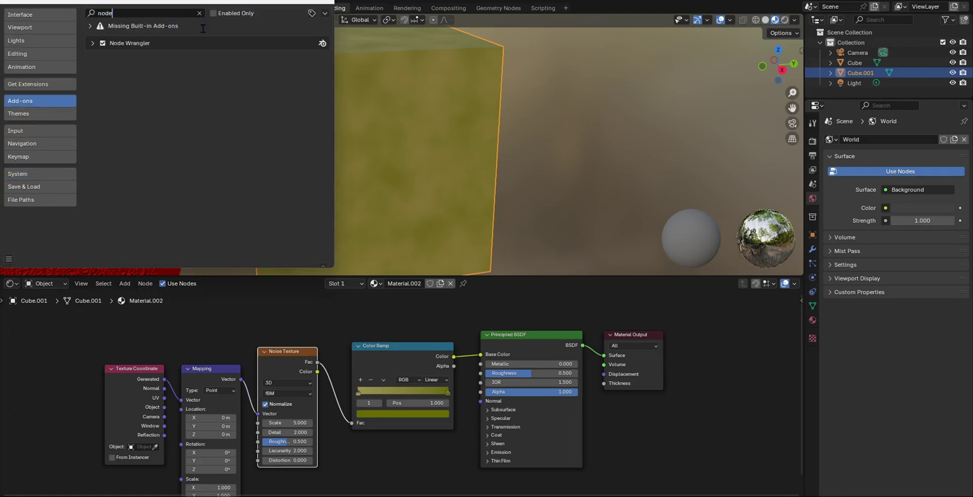
click(330, 2)
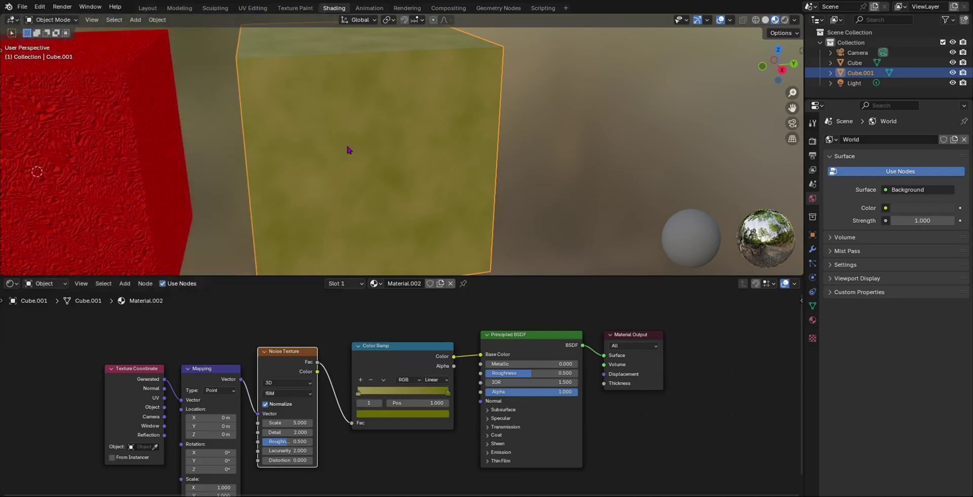
Step: Add a third cube and move it along the global Y axis to stand apart beyond the second cube
scroll(348, 146, down, 4)
mouse_move(347, 146)
middle_down()
mouse_move(277, 97)
mouse_move(329, 171)
mouse_move(333, 119)
mouse_move(362, 152)
mouse_move(428, 150)
mouse_move(335, 167)
mouse_move(349, 155)
middle_up()
scroll(342, 128, down, 3)
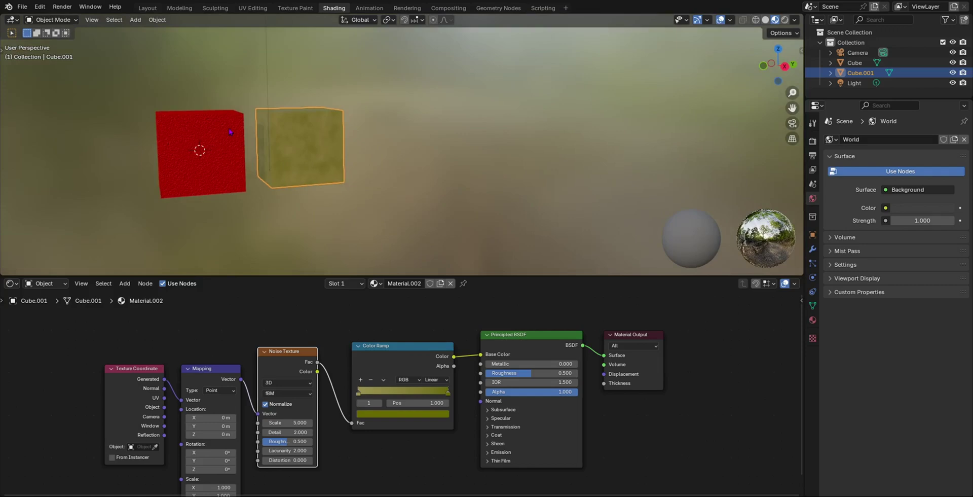
middle_drag(207, 200, 399, 86)
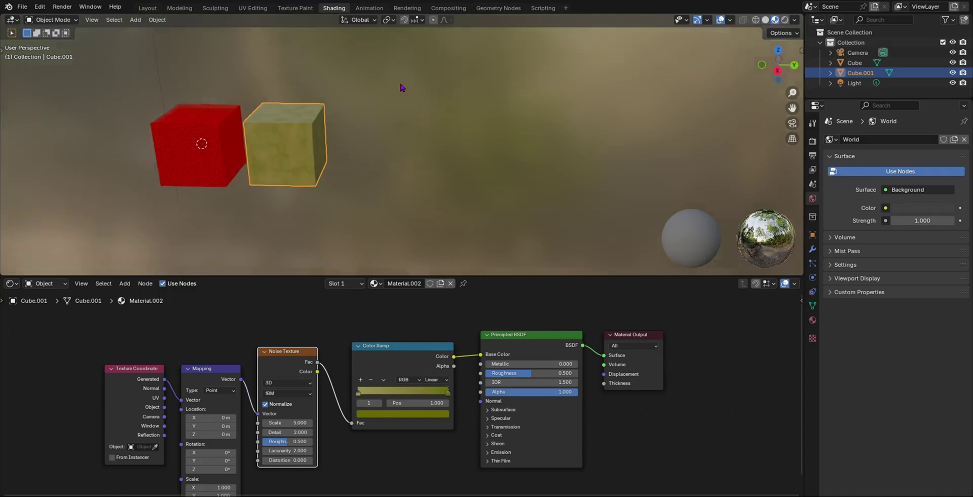
key(shift+a)
mouse_move(334, 144)
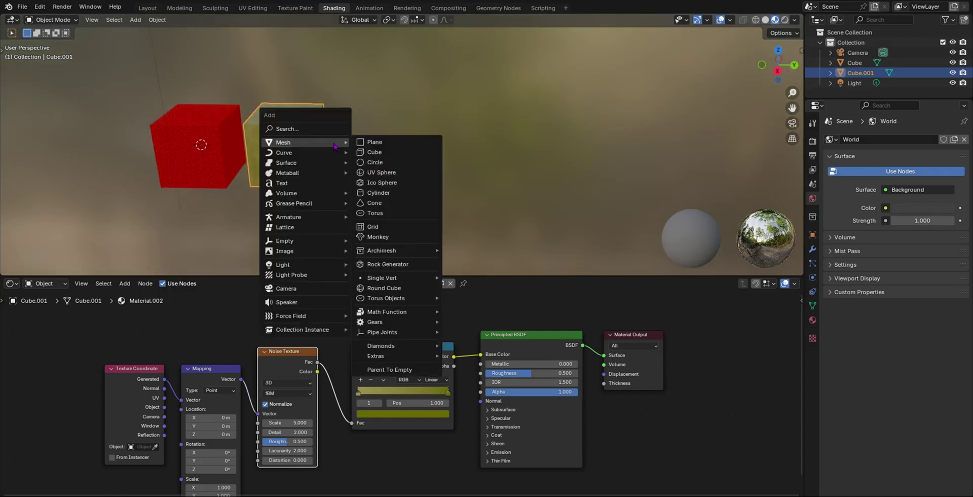
click(435, 153)
key(g)
key(y)
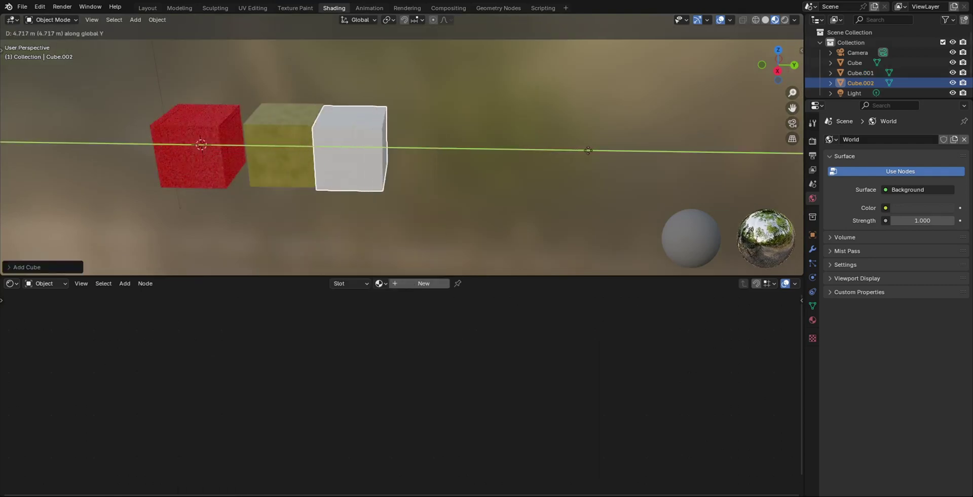
click(486, 173)
middle_drag(486, 173, 462, 219)
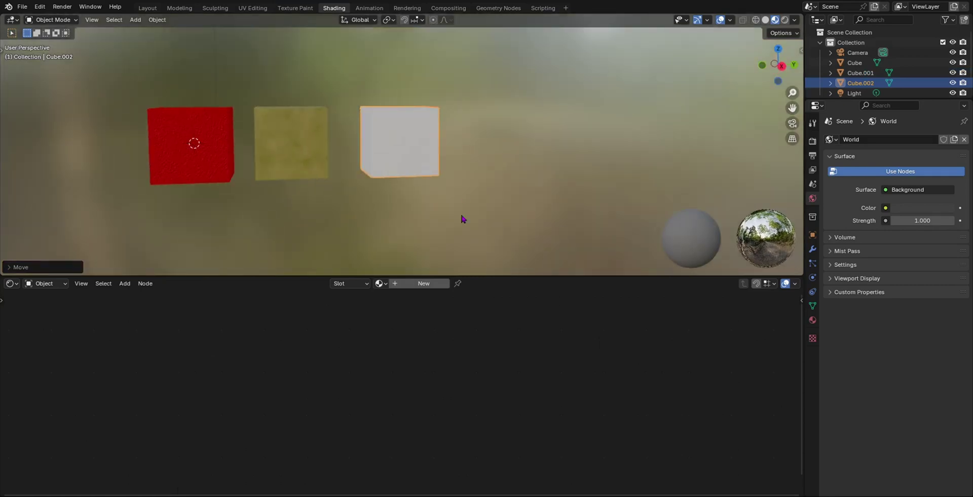
Step: Create a new material for the third cube and bring its Principled BSDF node into view
click(439, 283)
scroll(496, 377, up, 2)
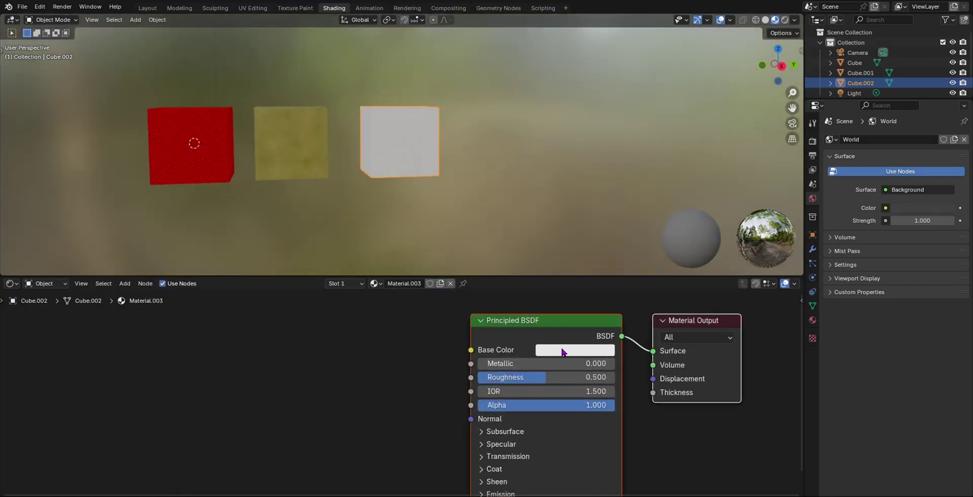
middle_drag(431, 95, 470, 191)
scroll(471, 346, down, 4)
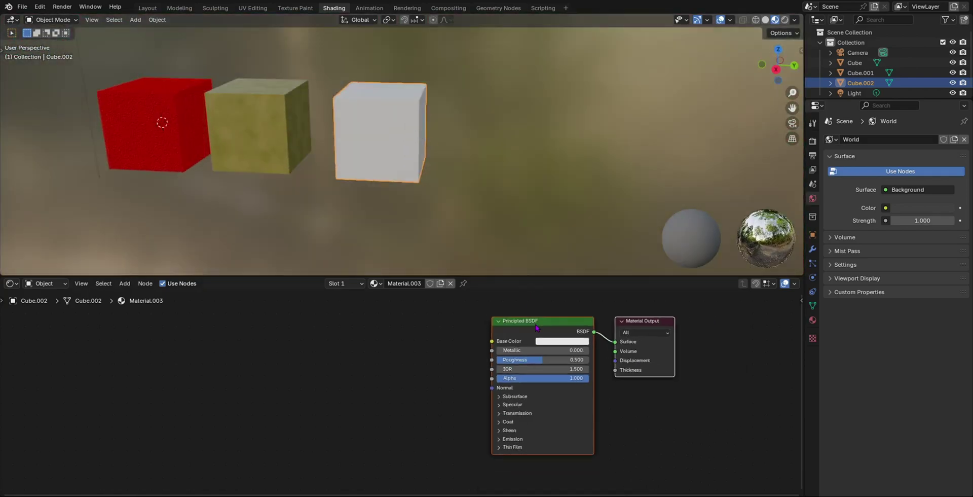
scroll(471, 346, up, 3)
scroll(472, 346, up, 2)
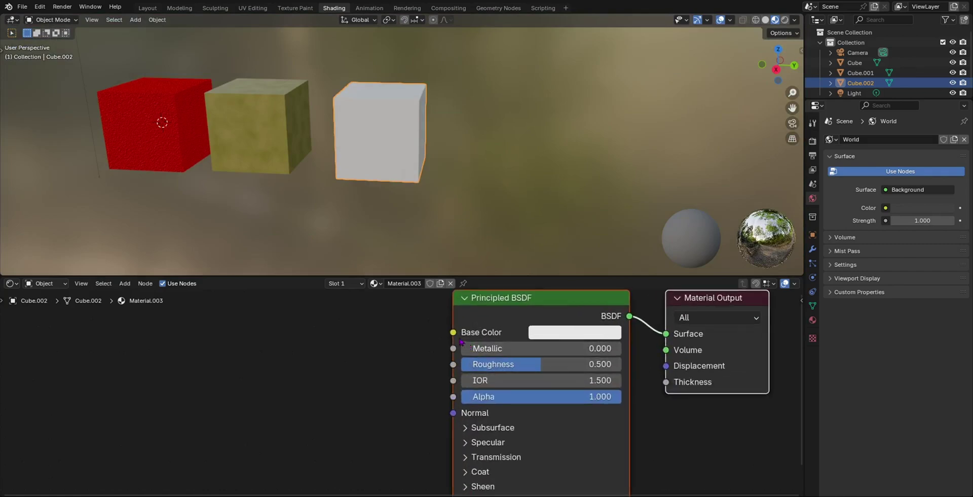
drag(453, 332, 482, 318)
key(Escape)
click(485, 309)
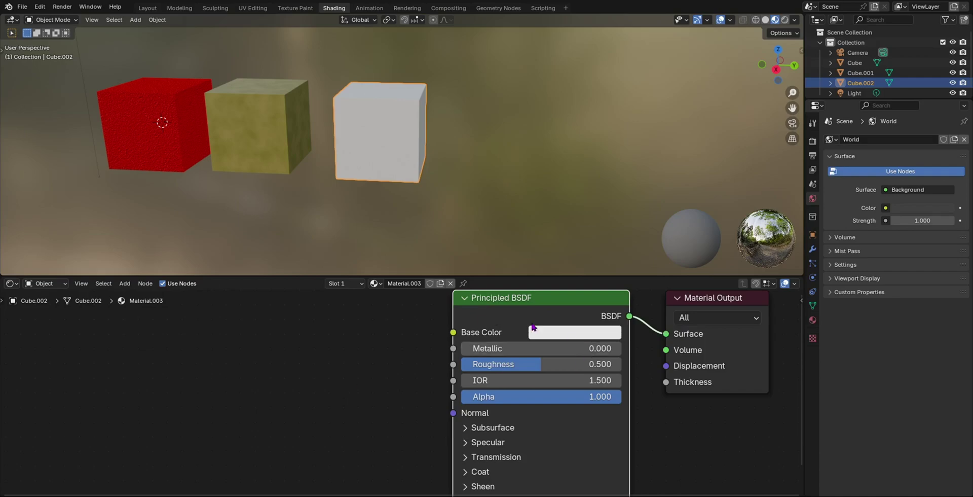
key(ctrl+shift+t)
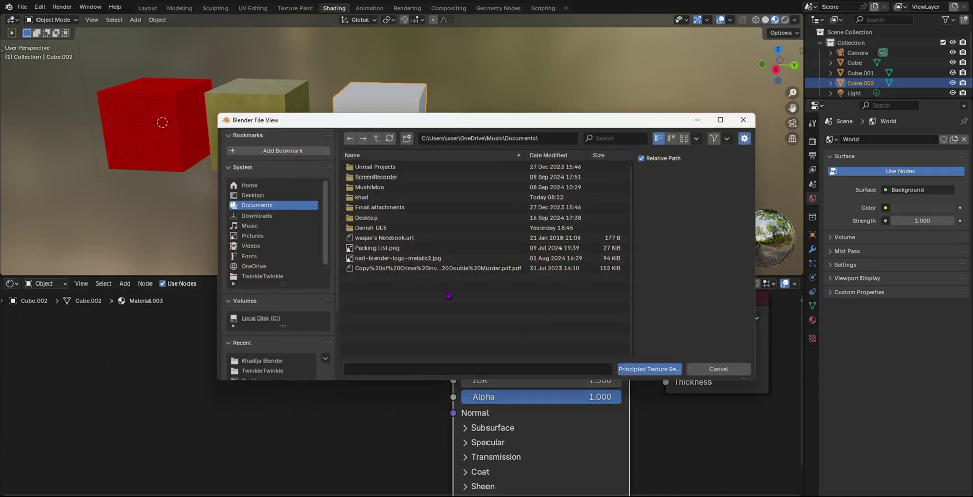
click(743, 119)
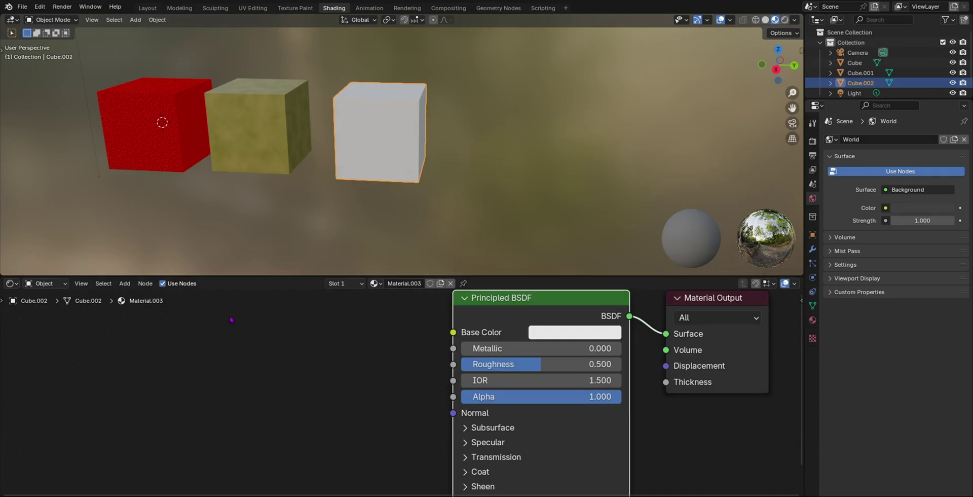
scroll(551, 365, down, 3)
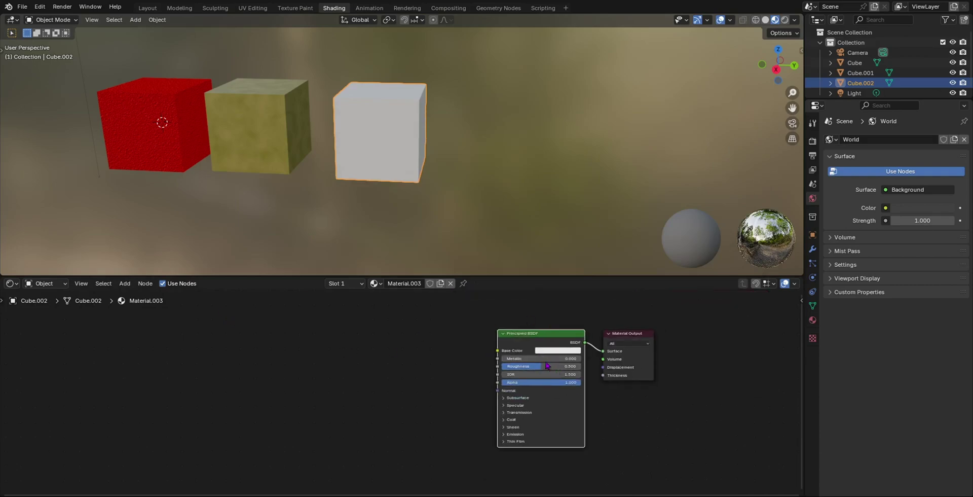
scroll(419, 397, up, 2)
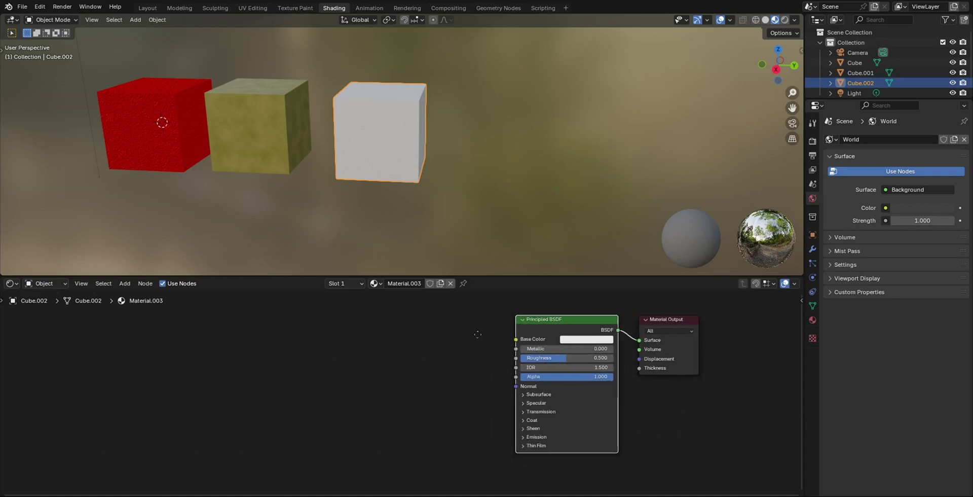
middle_drag(477, 334, 390, 333)
scroll(459, 345, up, 4)
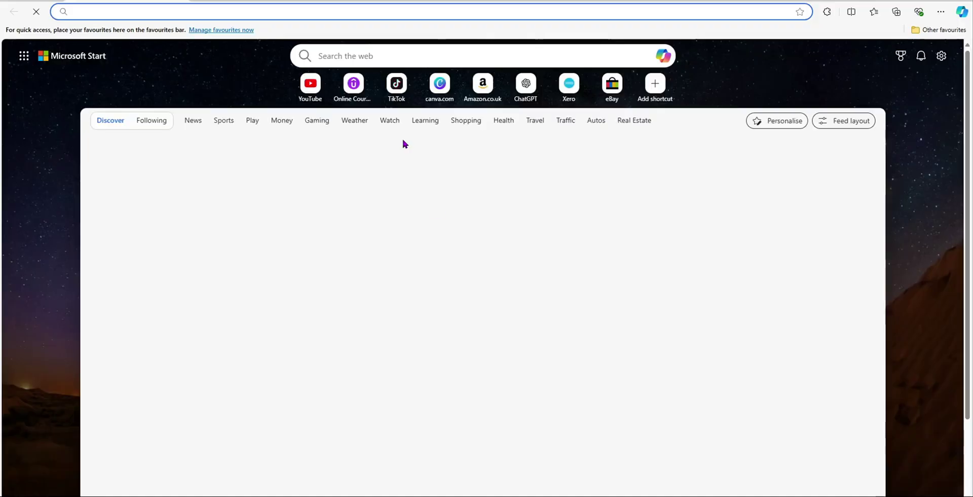
Step: Switch to the web browser, search for "poly haven" and open the Poly Haven website
text(po)
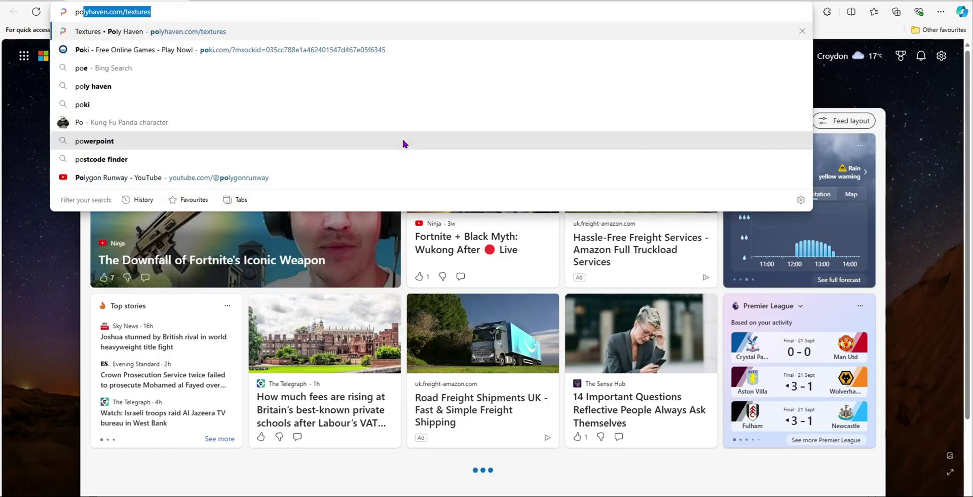
text(ly ha)
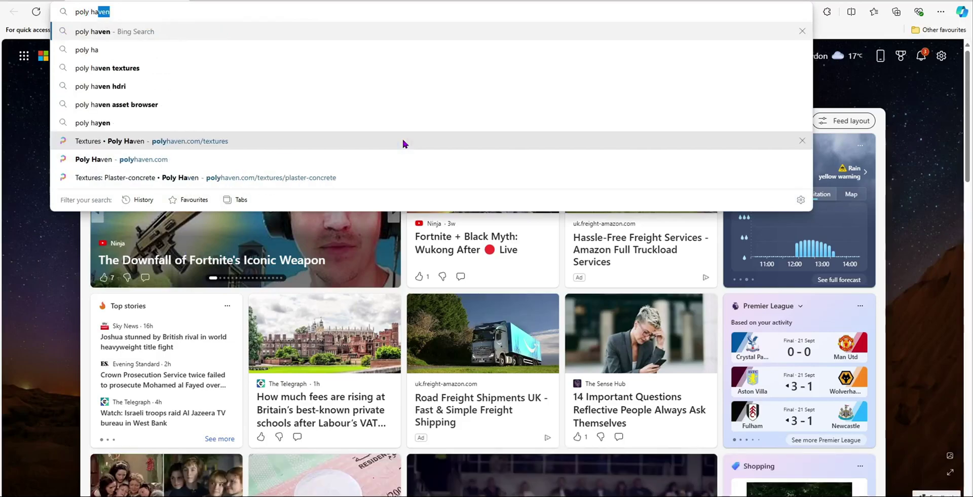
key(Return)
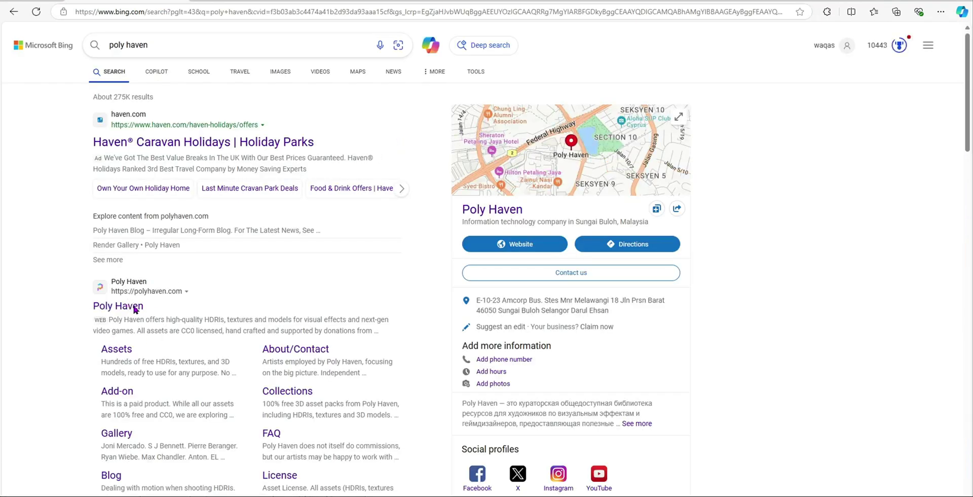
click(134, 307)
Step: Open Poly Haven's Textures library and browse through the available textures
scroll(557, 228, down, 5)
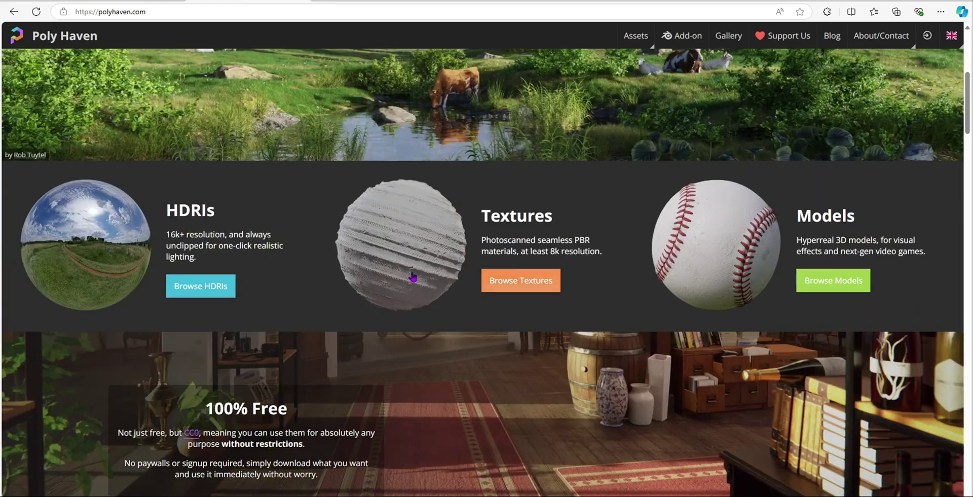
click(521, 280)
scroll(229, 242, down, 5)
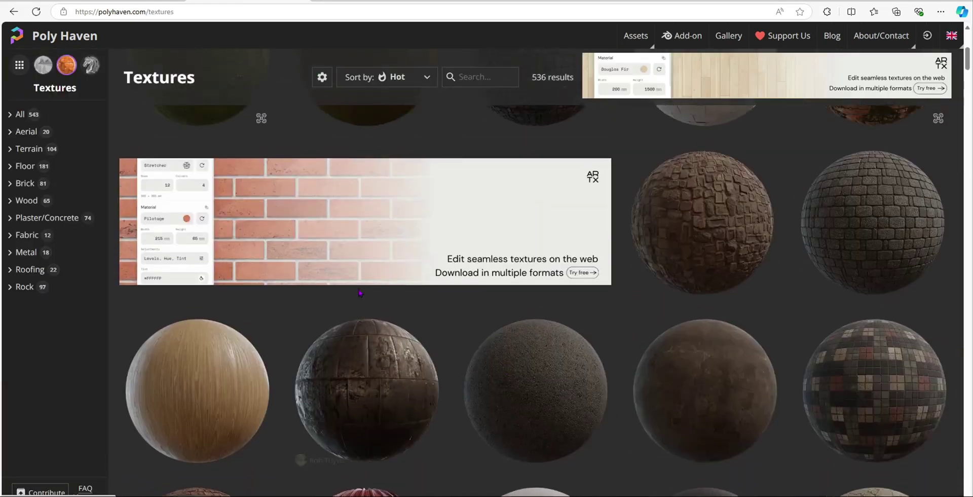
scroll(229, 242, up, 3)
scroll(831, 339, down, 8)
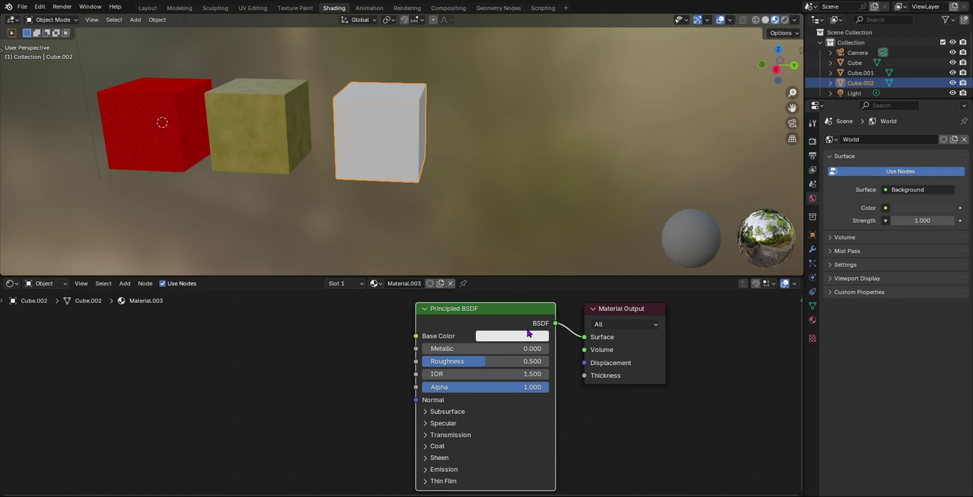
Step: Return to Blender, select the red cube and view its full material node tree
click(290, 134)
click(158, 150)
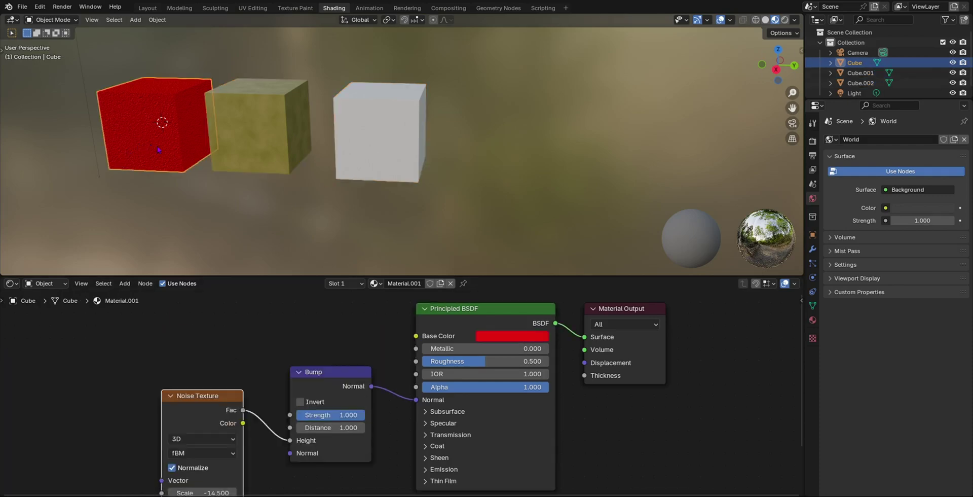
scroll(248, 359, down, 2)
middle_drag(247, 354, 254, 356)
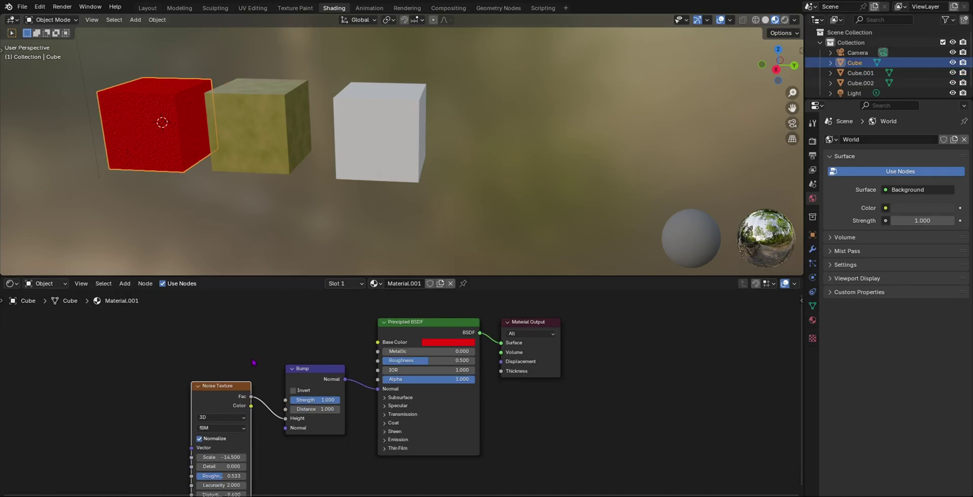